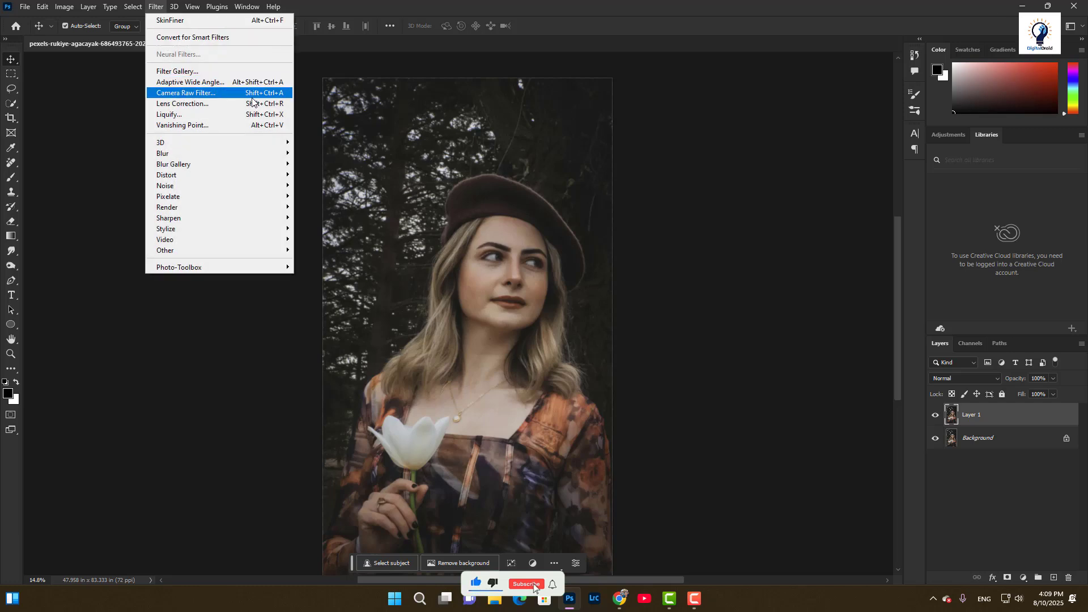
# Step: Open the Camera Raw filter and set exposure +0.65, contrast +29, highlights -23, shadows +34, whites -27, blacks -20 and vibrance +41
pyautogui.click(235, 94)
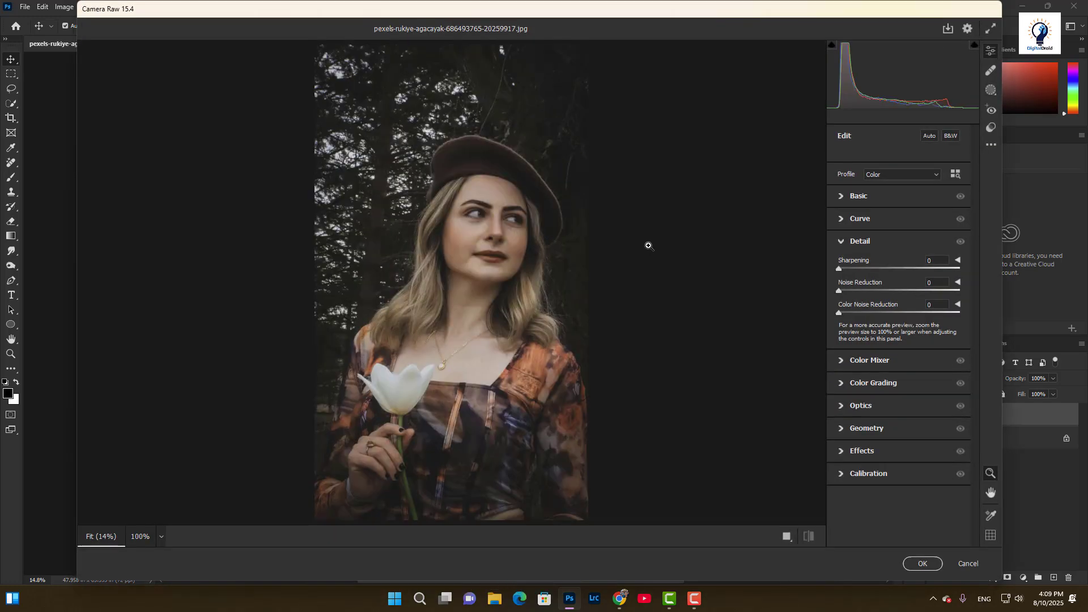
pyautogui.click(880, 201)
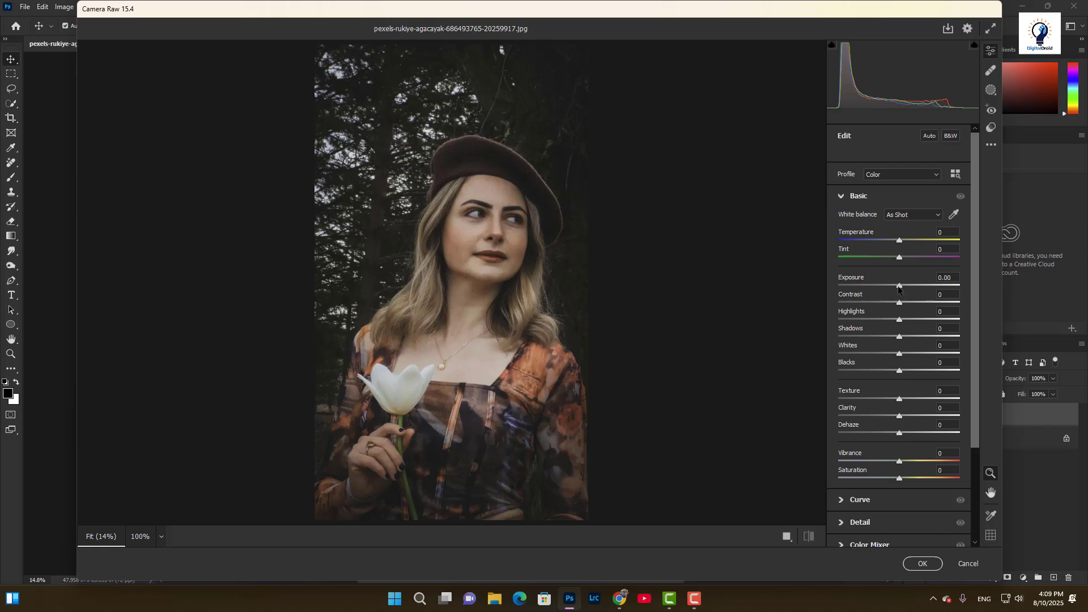
pyautogui.moveTo(898, 289); pyautogui.dragTo(888, 374)
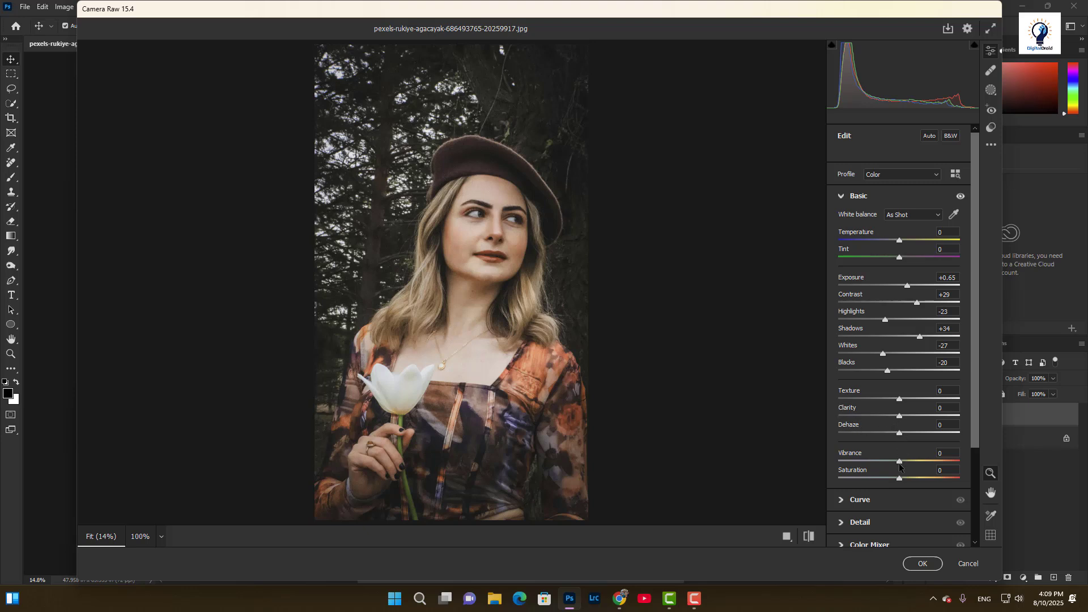
pyautogui.moveTo(899, 461); pyautogui.dragTo(925, 463)
# Step: In the Color Mixer, set saturation for reds +33, oranges -21, yellows +29, greens +69, aquas +33 and blues +63
pyautogui.moveTo(972, 363); pyautogui.dragTo(974, 455)
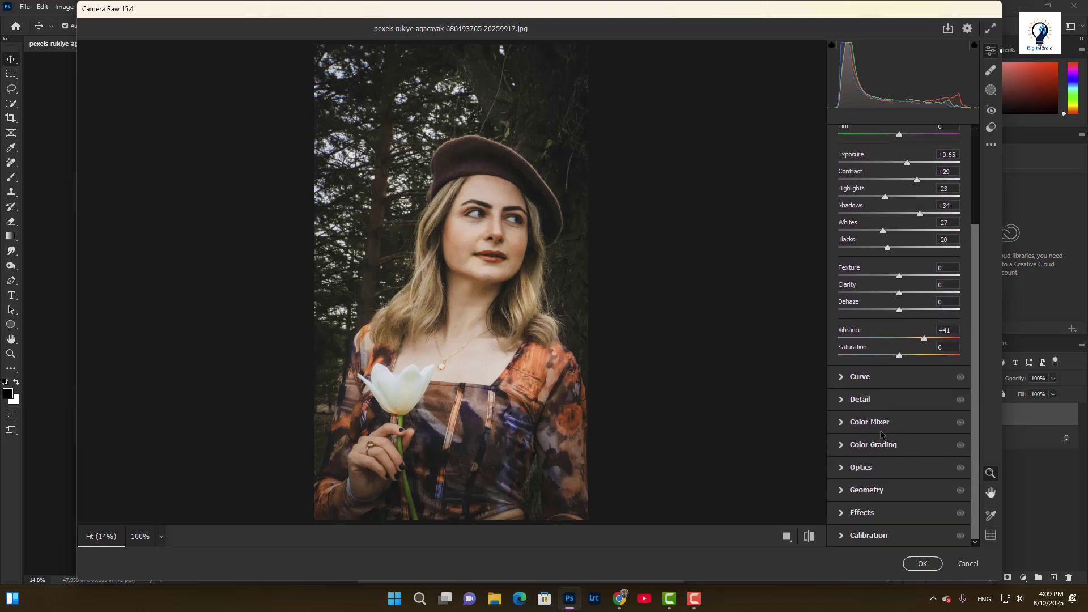
pyautogui.click(910, 422)
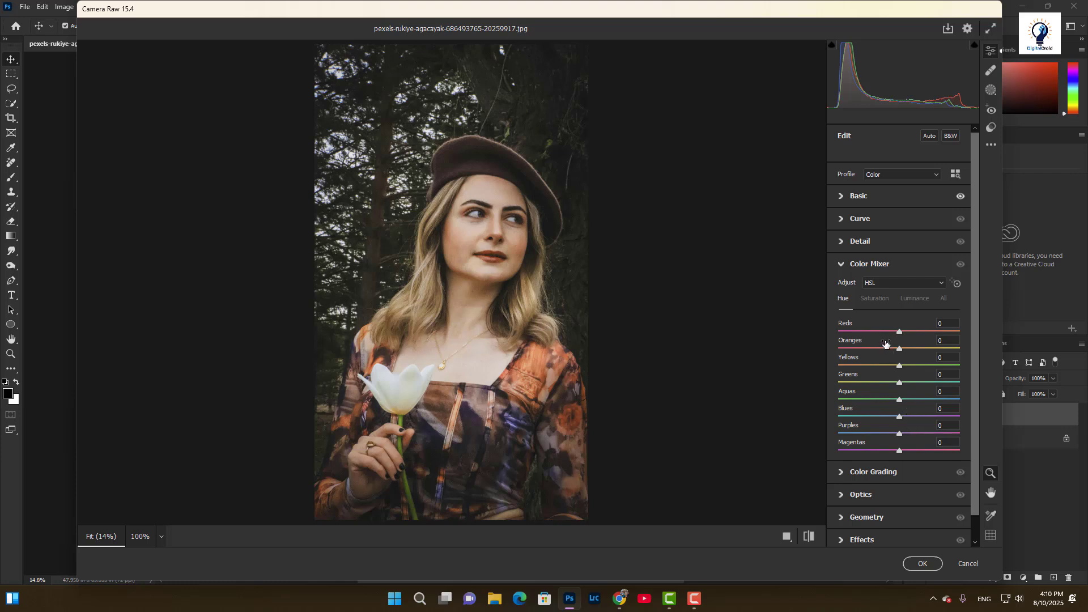
pyautogui.click(873, 301)
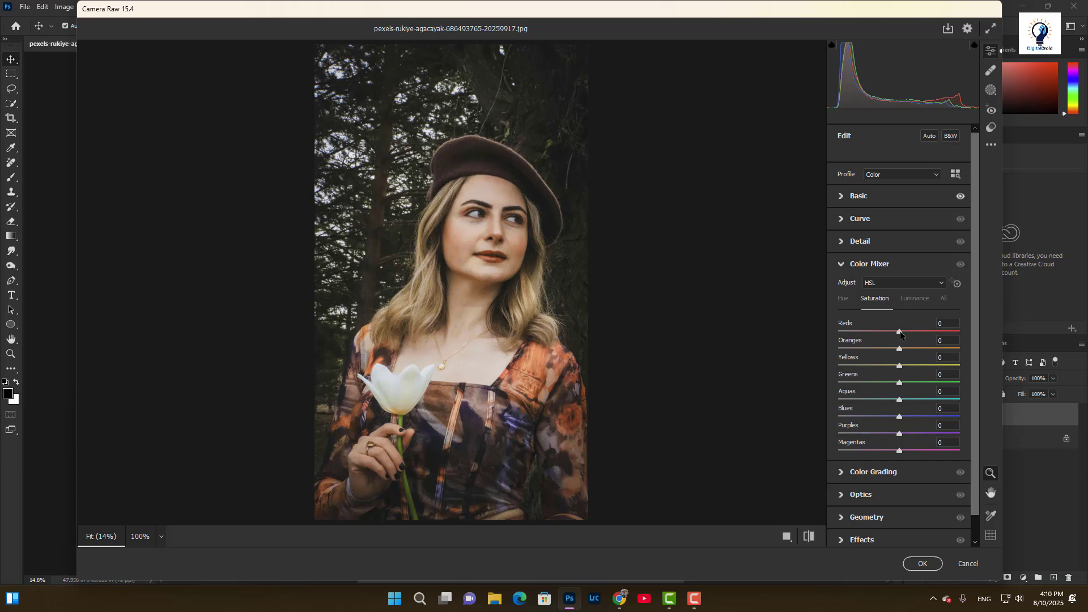
pyautogui.moveTo(901, 334); pyautogui.dragTo(938, 421)
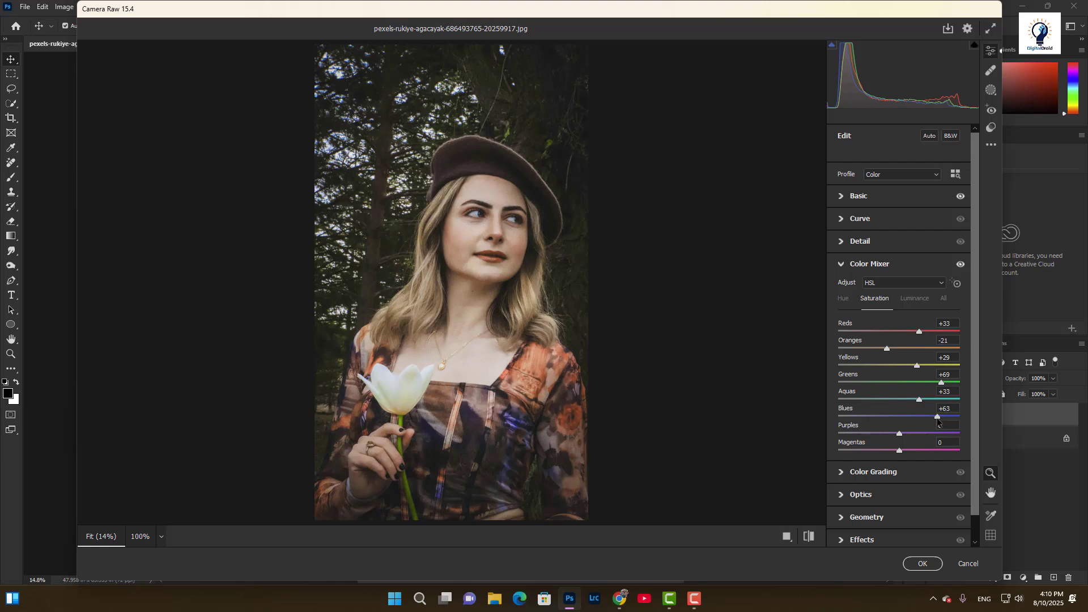
# Step: Set the Color Mixer luminance of reds to -6, yellows to -6 and blues to -7
pyautogui.click(920, 299)
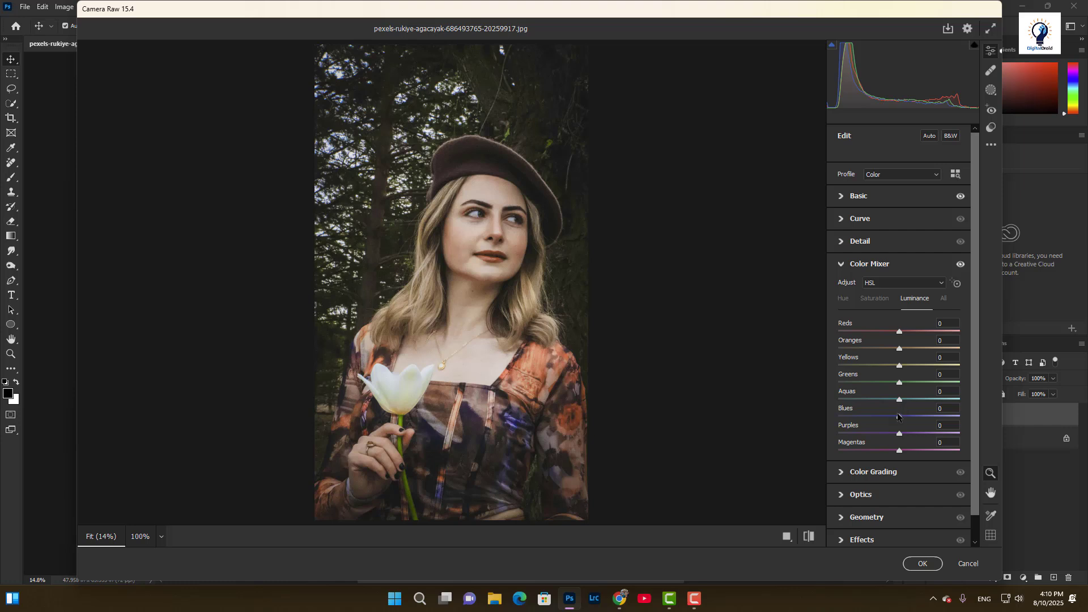
pyautogui.moveTo(899, 418); pyautogui.dragTo(895, 419)
pyautogui.moveTo(897, 365); pyautogui.dragTo(896, 333)
# Step: Color-grade midtones and shadows slightly toward warm yellow-orange, with shadows luminance -7 and highlights luminance 33, and compare with the original
pyautogui.scroll(-1, 905, 345)
pyautogui.click(894, 449)
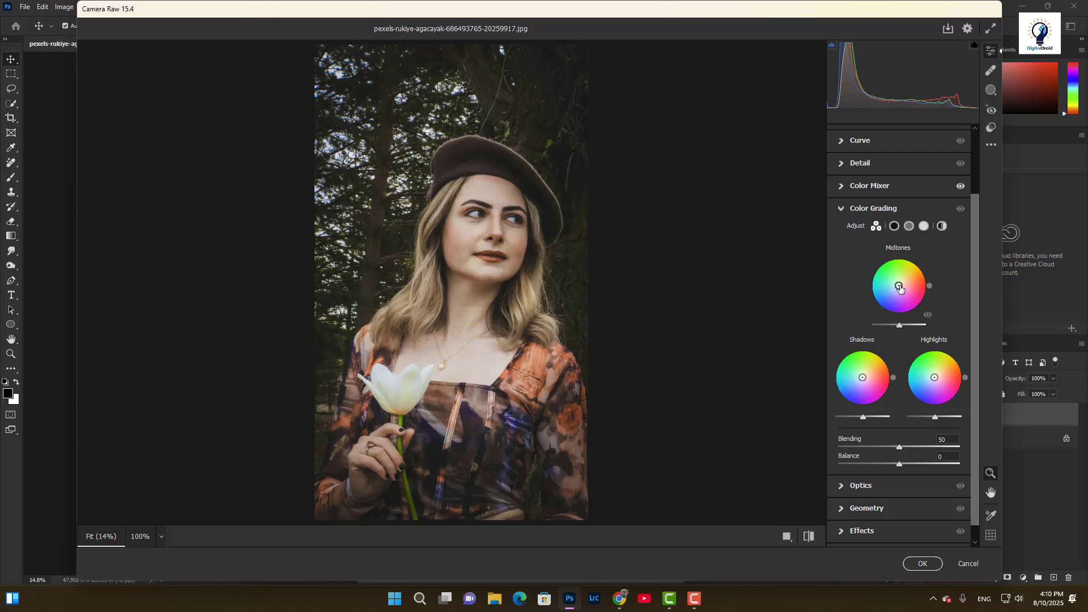
pyautogui.moveTo(900, 289); pyautogui.dragTo(903, 282)
pyautogui.moveTo(904, 282); pyautogui.dragTo(904, 282)
pyautogui.moveTo(862, 419); pyautogui.dragTo(859, 418)
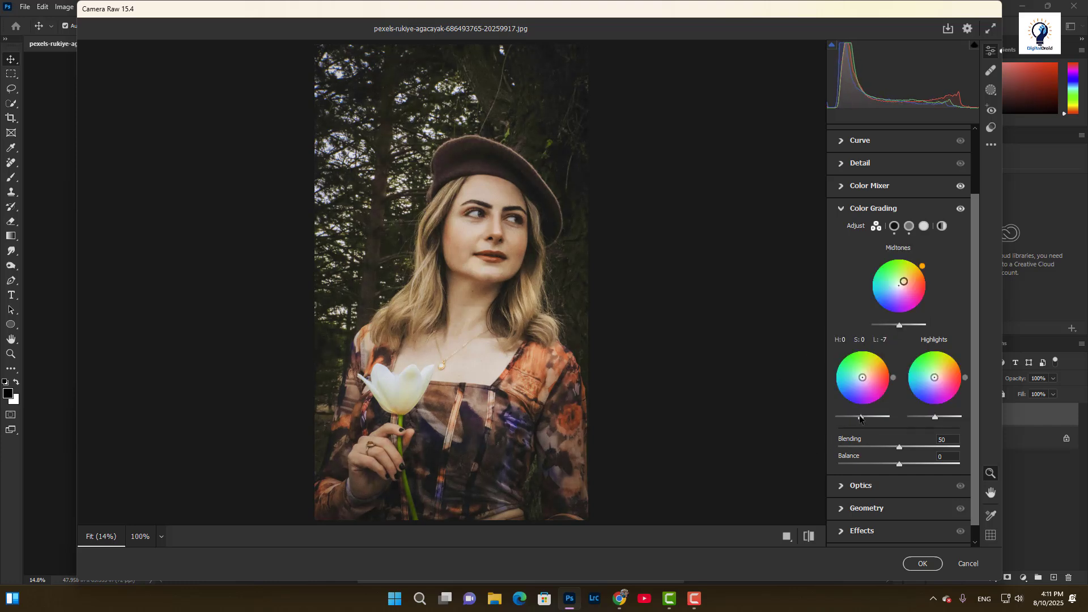
pyautogui.moveTo(932, 421); pyautogui.dragTo(942, 419)
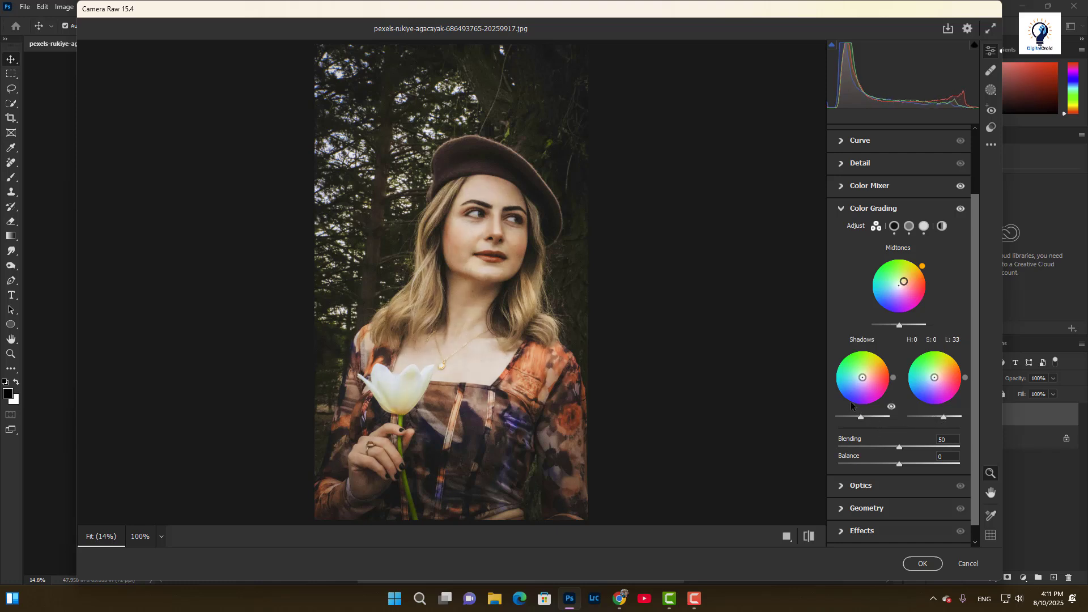
pyautogui.moveTo(862, 379); pyautogui.dragTo(863, 377)
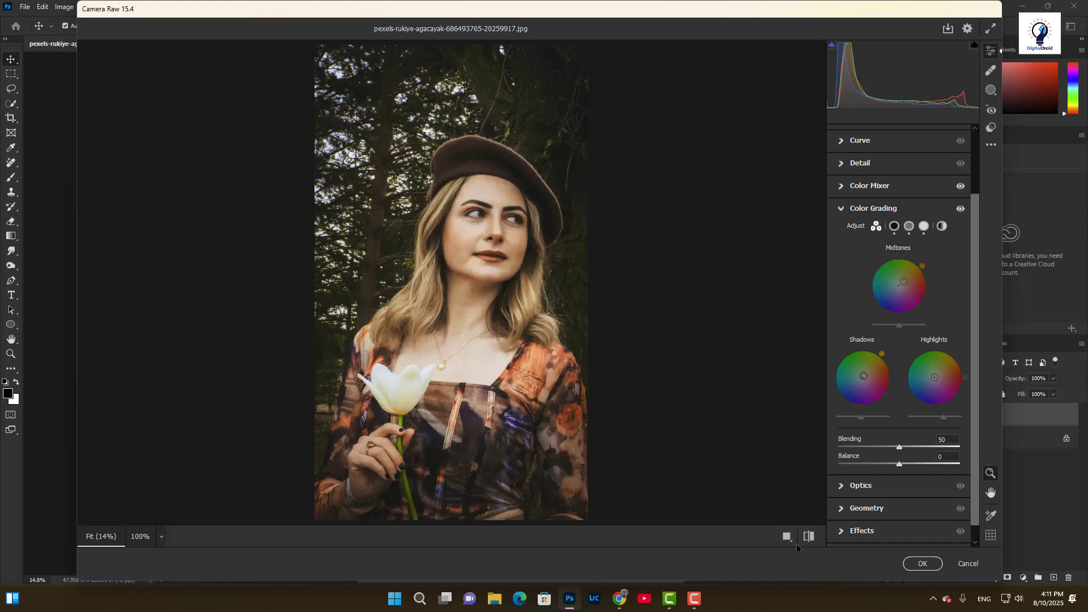
pyautogui.click(810, 537)
pyautogui.click(809, 537)
pyautogui.click(809, 537)
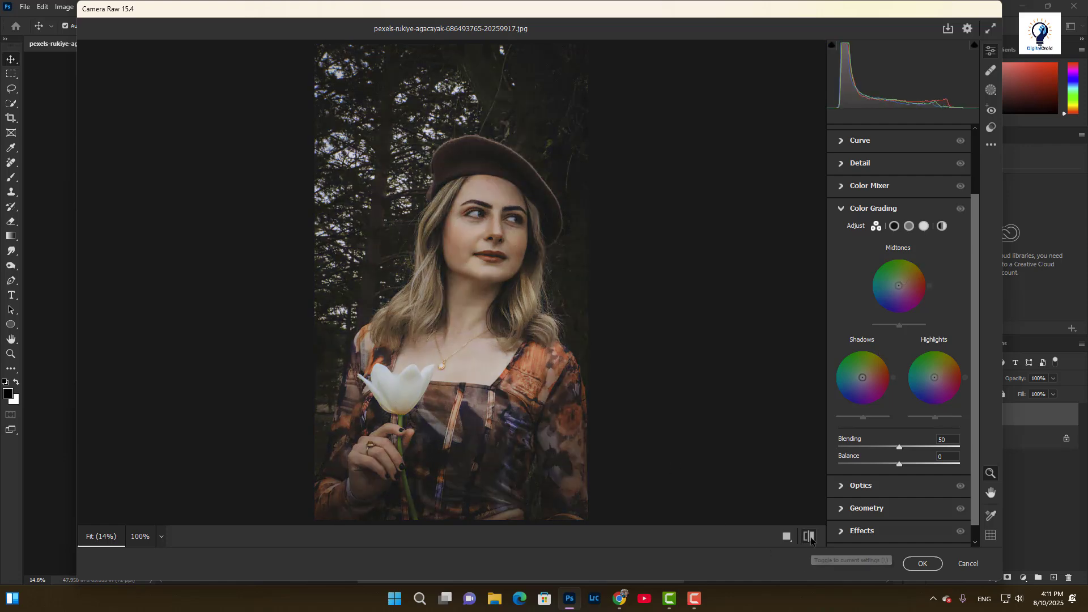
pyautogui.click(809, 537)
# Step: In Calibration, raise green primary saturation slightly and blue primary saturation moderately, and shift the red primary hue slightly negative
pyautogui.scroll(-1, 895, 490)
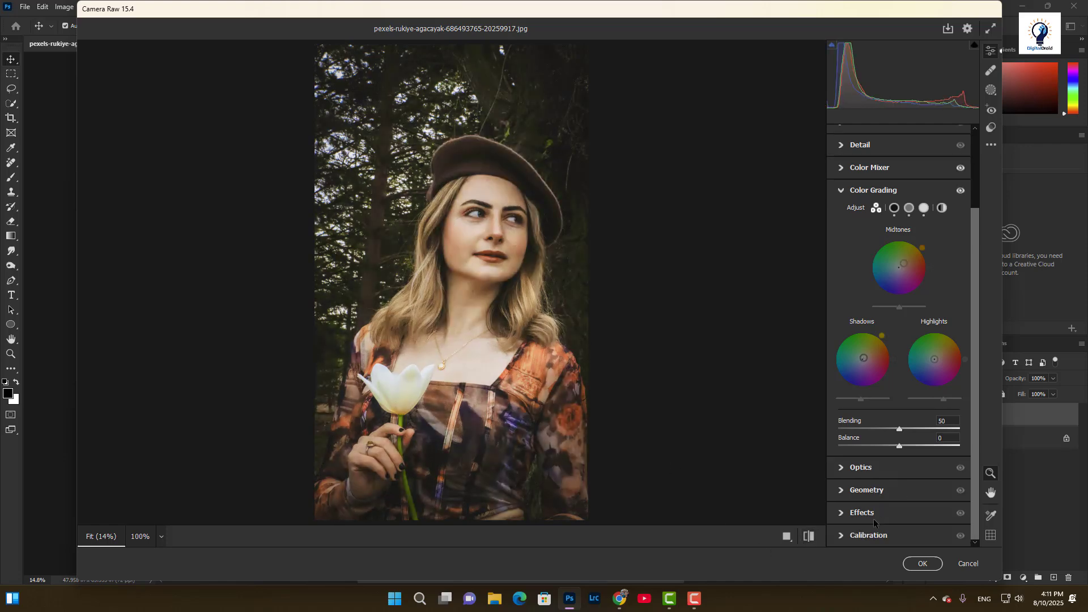
pyautogui.click(898, 539)
pyautogui.hotkey('ctrl', '-')
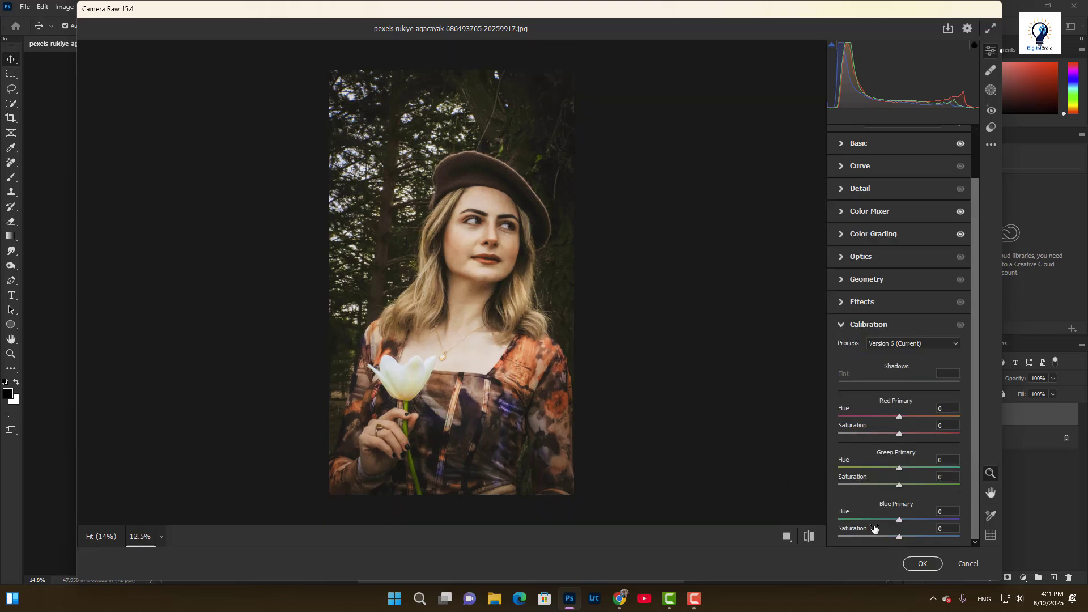
pyautogui.moveTo(900, 488)
pyautogui.mouseDown()
pyautogui.moveTo(883, 487)
pyautogui.moveTo(921, 491)
pyautogui.moveTo(902, 487)
pyautogui.mouseUp()
pyautogui.moveTo(899, 538); pyautogui.dragTo(920, 540)
pyautogui.moveTo(900, 418); pyautogui.dragTo(893, 419)
# Step: Set the Basic clarity of the portrait to -30 for a softer look
pyautogui.click(885, 149)
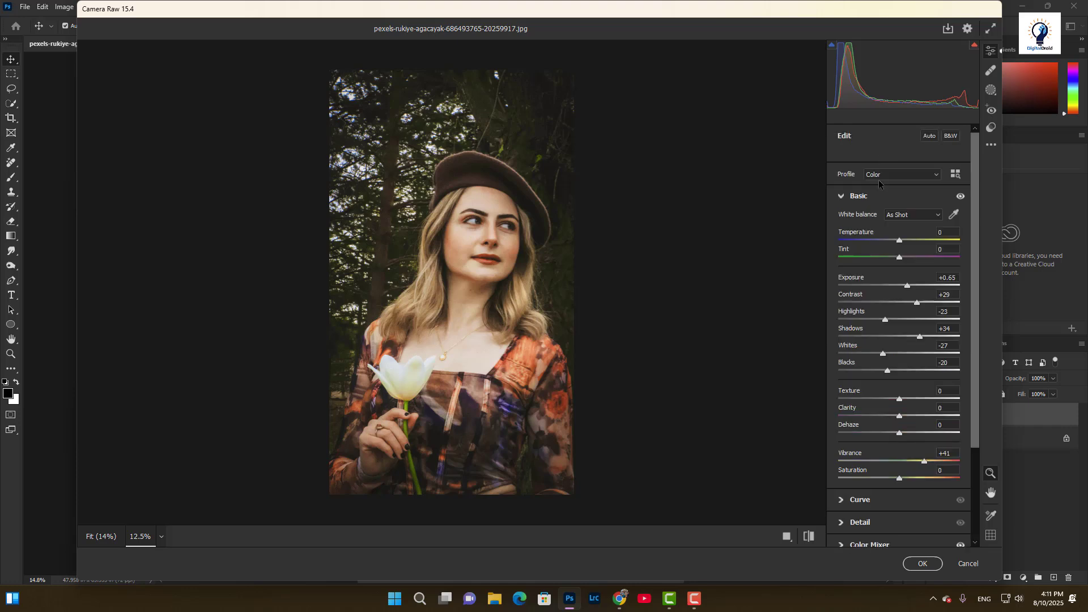
pyautogui.click(945, 411)
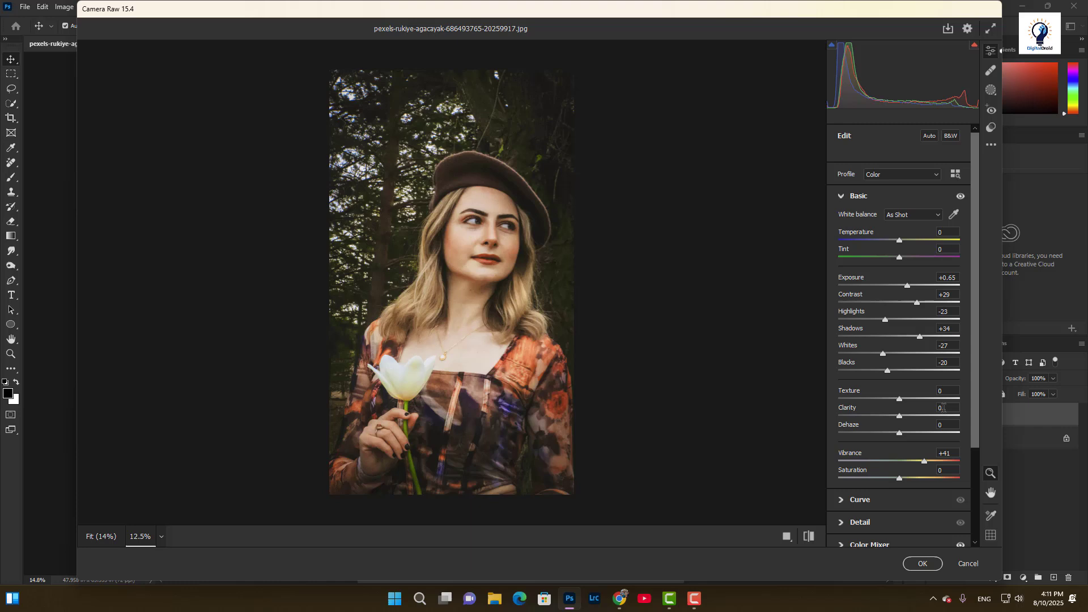
pyautogui.click(914, 424)
pyautogui.click(942, 415)
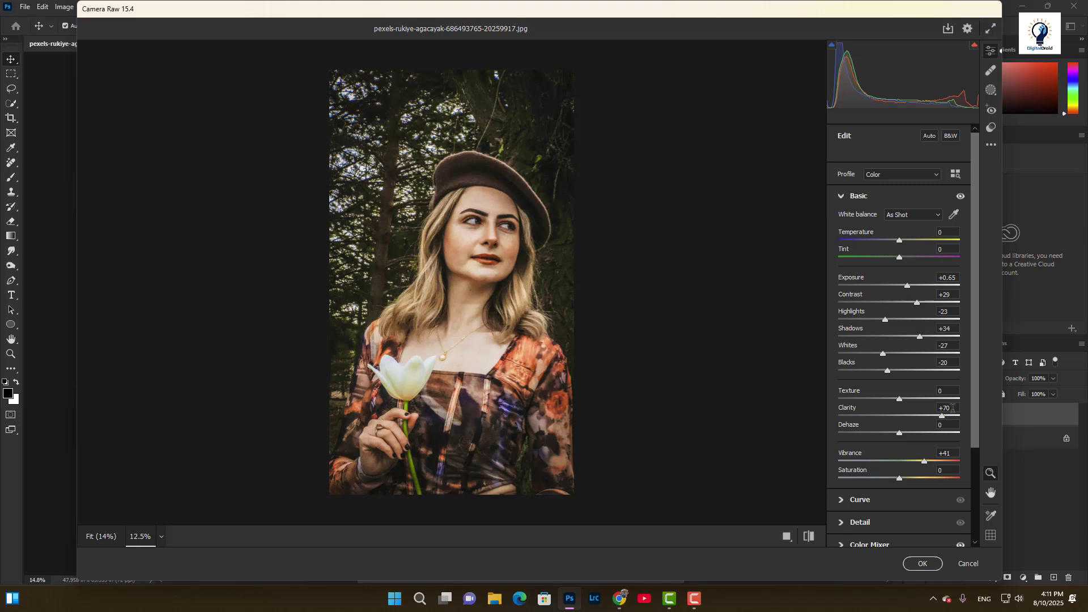
pyautogui.click(955, 409)
pyautogui.write('-')
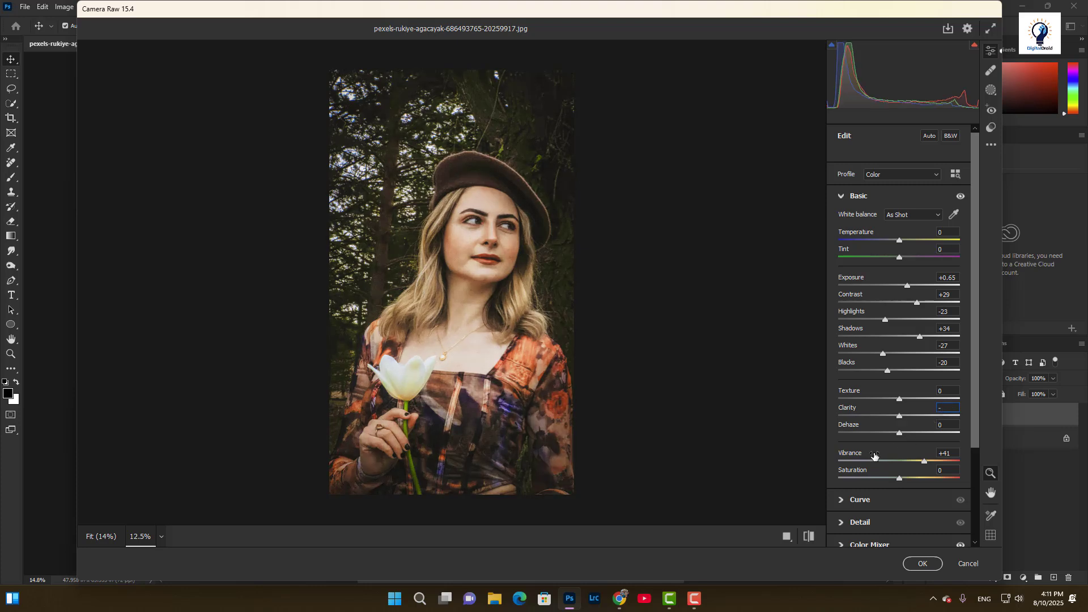
pyautogui.write('30')
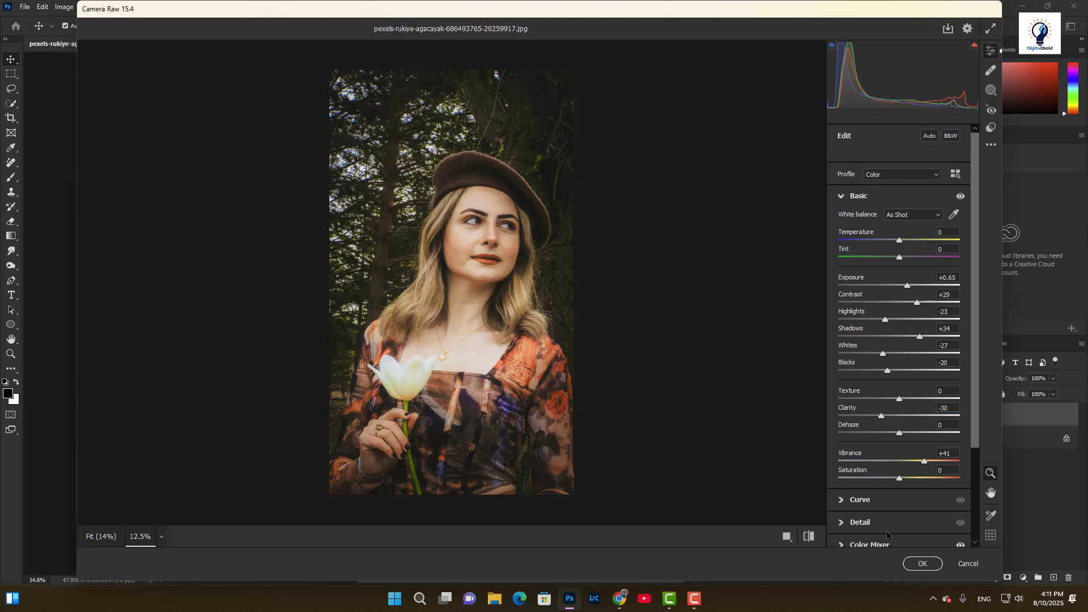
# Step: In the Detail settings, set noise reduction to 30 and sharpening to 15
pyautogui.click(891, 526)
pyautogui.click(933, 286)
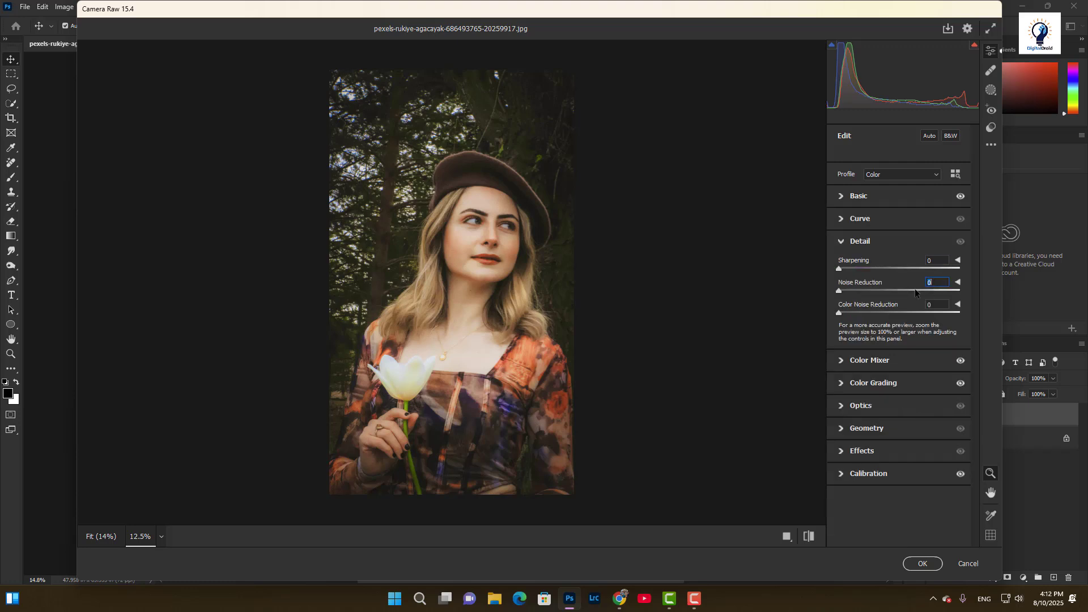
pyautogui.write('30')
pyautogui.click(931, 260)
pyautogui.write('15')
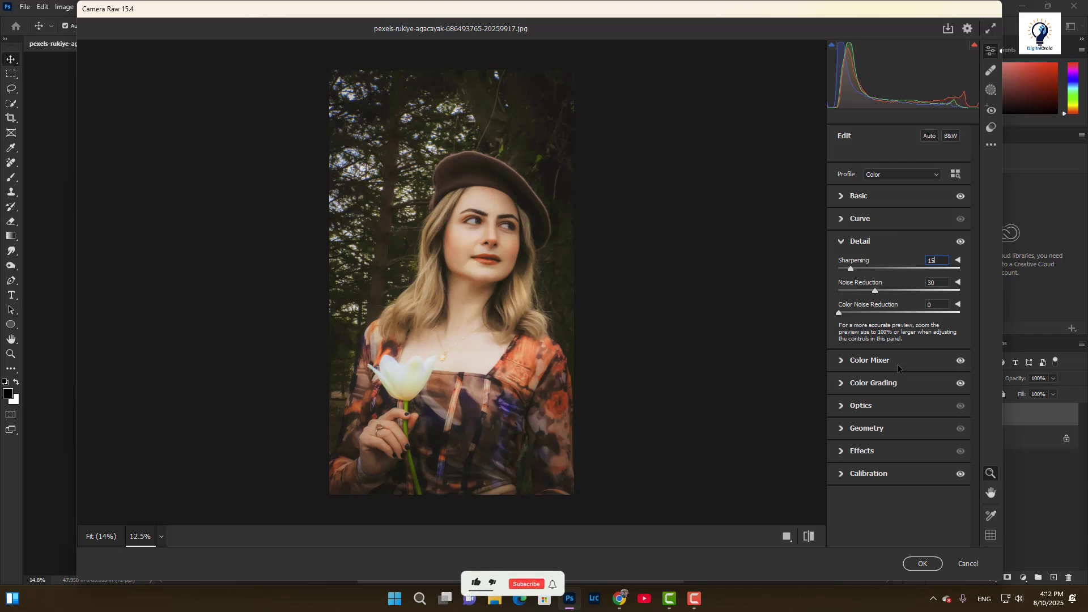
# Step: Raise the Color Mixer's reds saturation to +54 and cool the white balance to temperature -6
pyautogui.click(880, 361)
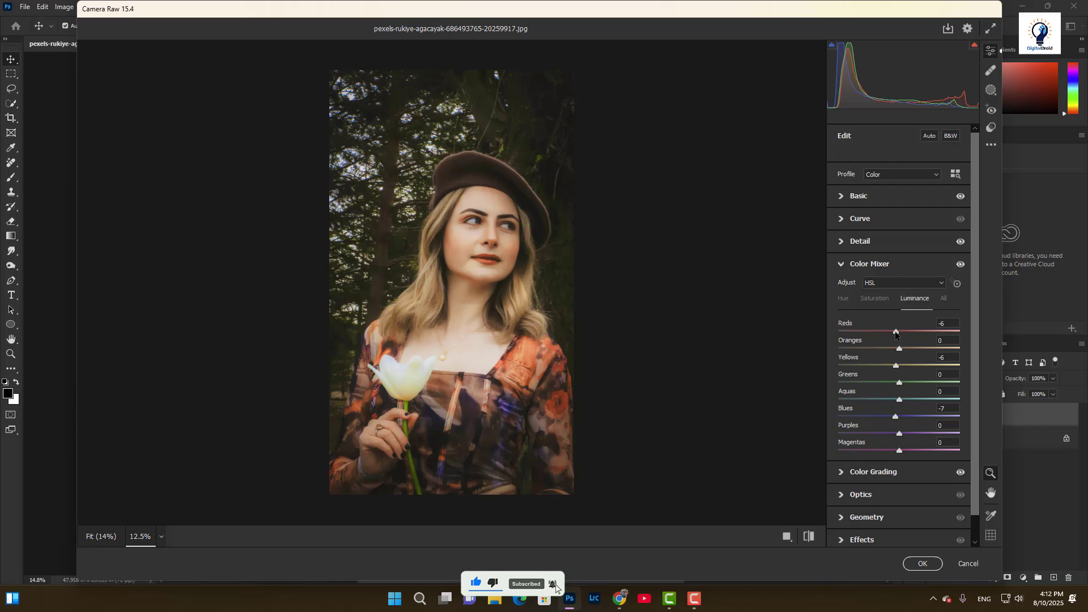
pyautogui.click(880, 300)
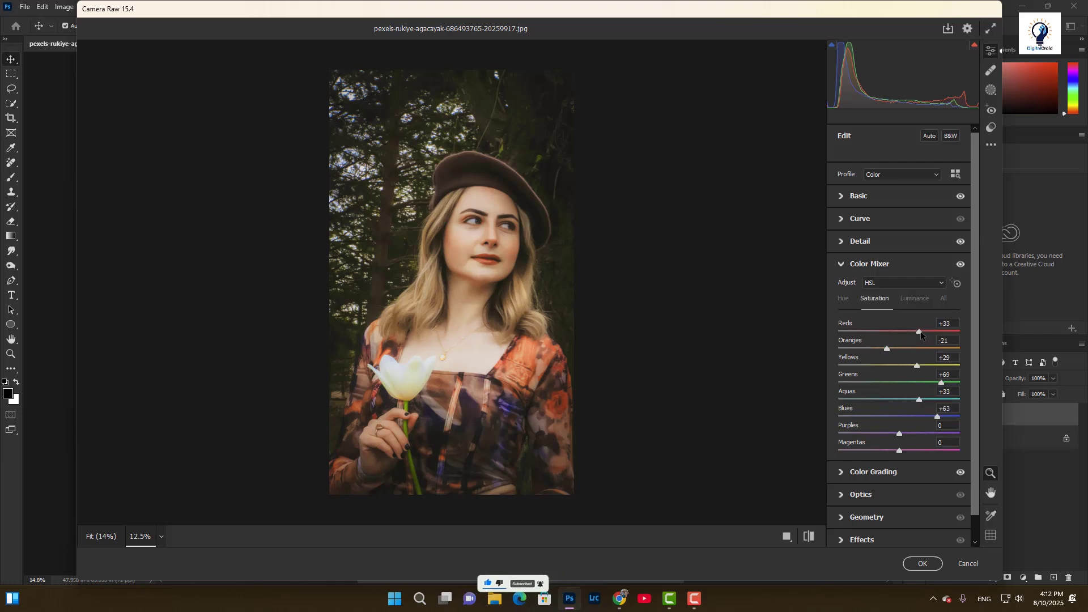
pyautogui.moveTo(925, 331); pyautogui.dragTo(926, 332)
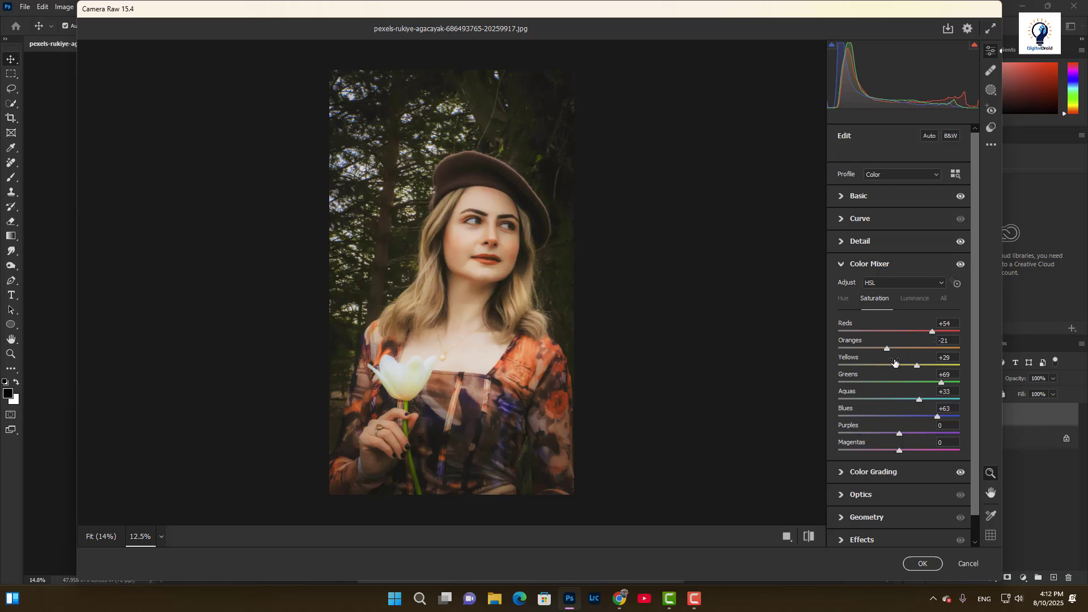
pyautogui.click(809, 537)
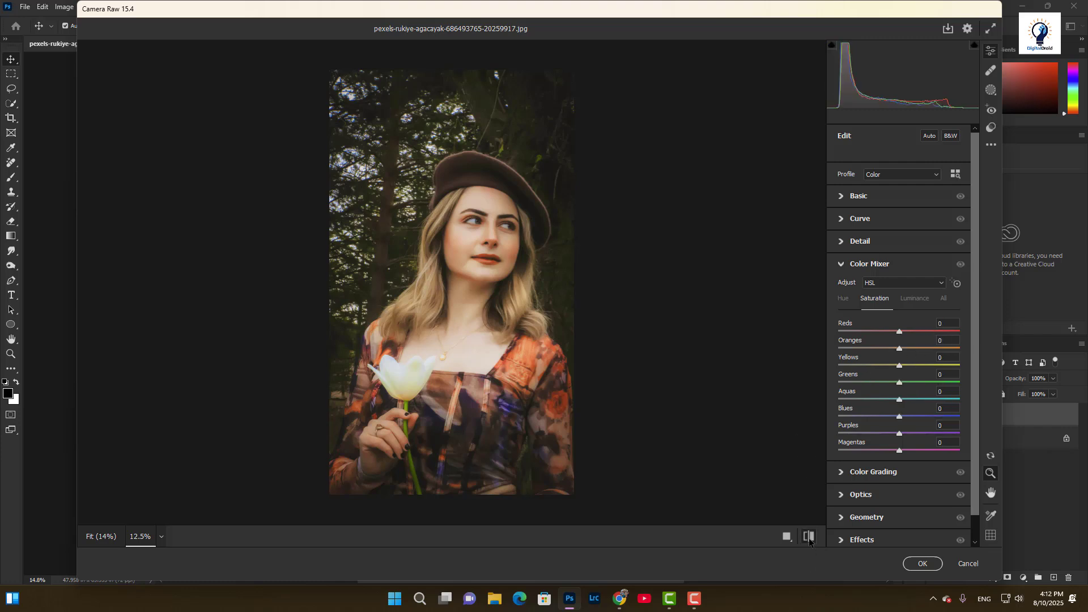
pyautogui.click(809, 539)
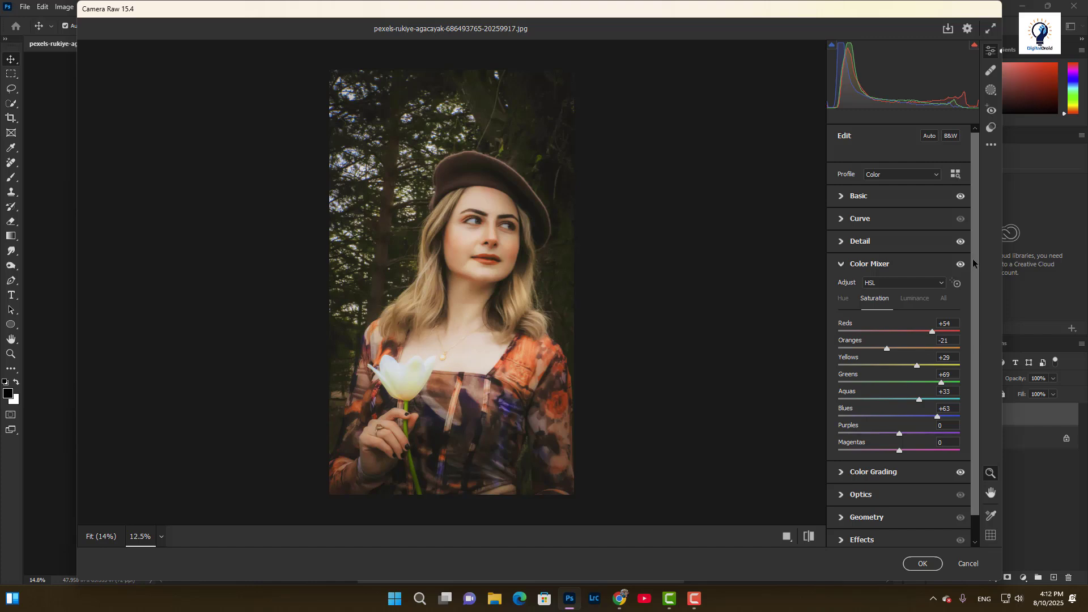
pyautogui.click(885, 198)
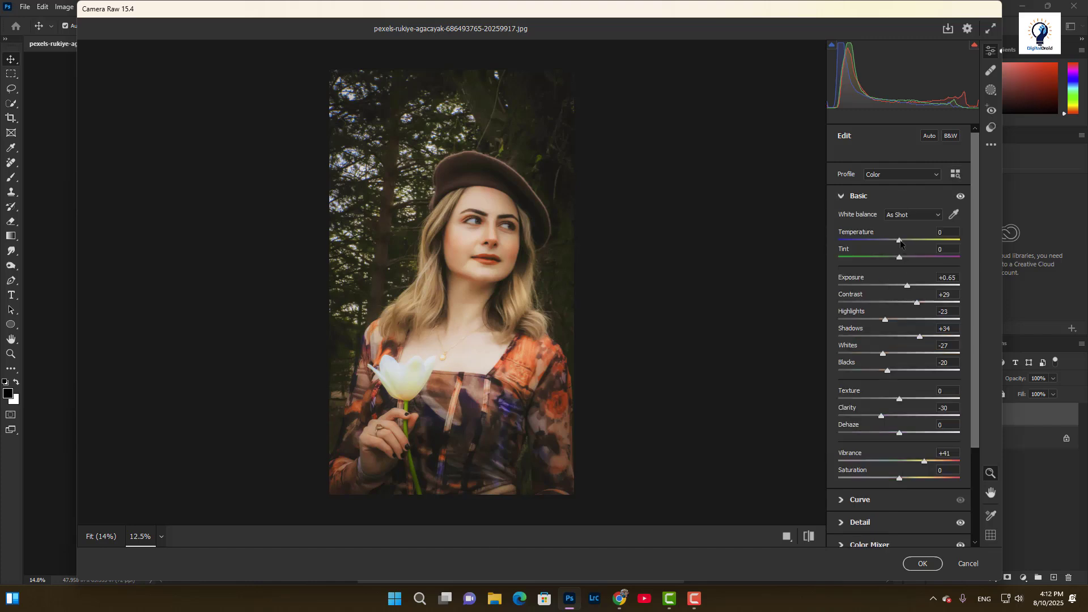
pyautogui.moveTo(900, 240); pyautogui.dragTo(897, 243)
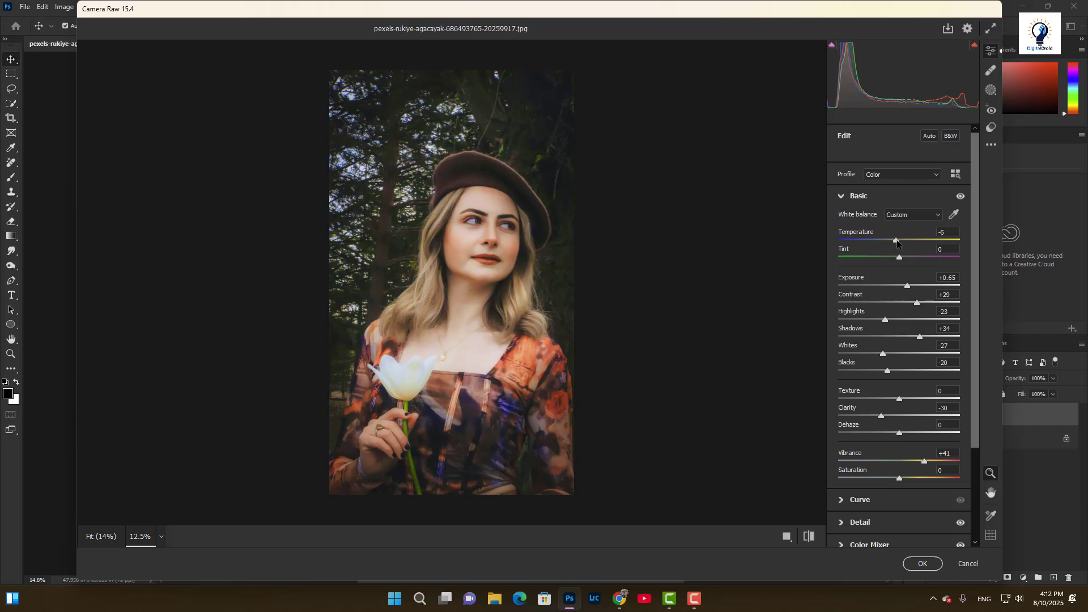
# Step: Create a background mask and set its exposure to +0.95, contrast +40, highlights -36 and shadows -23
pyautogui.click(992, 92)
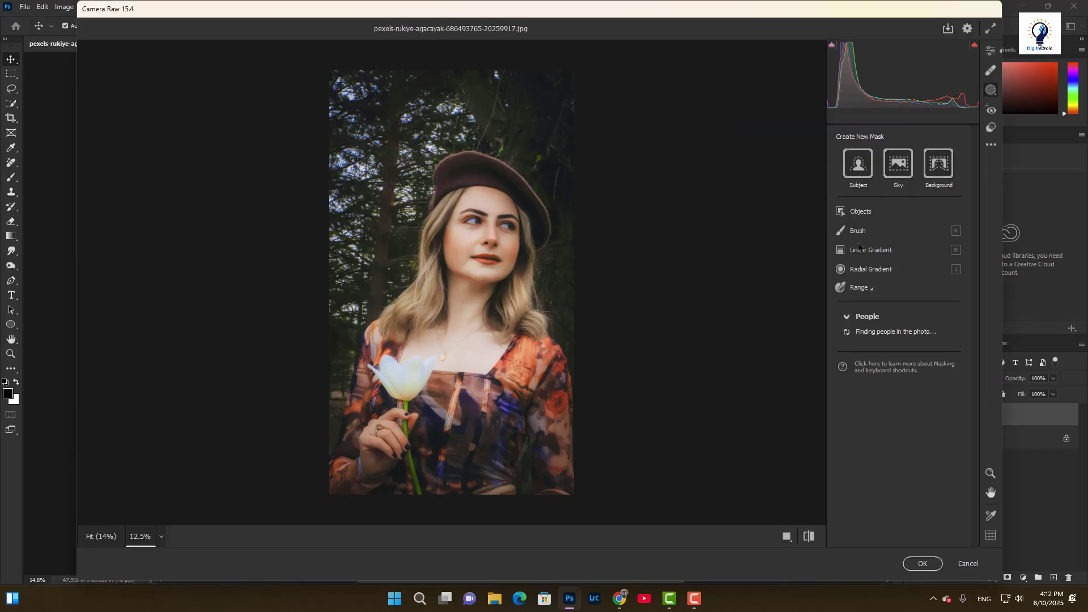
pyautogui.click(939, 165)
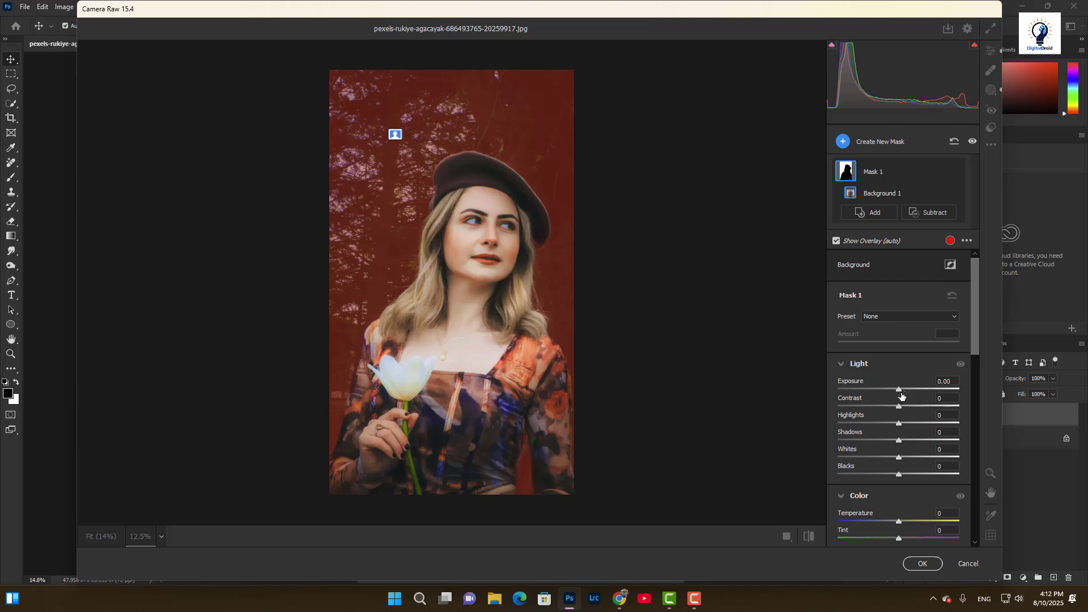
pyautogui.moveTo(900, 390); pyautogui.dragTo(903, 455)
# Step: Set the background mask's color temperature to +1 and saturation to -17
pyautogui.scroll(-3, 885, 444)
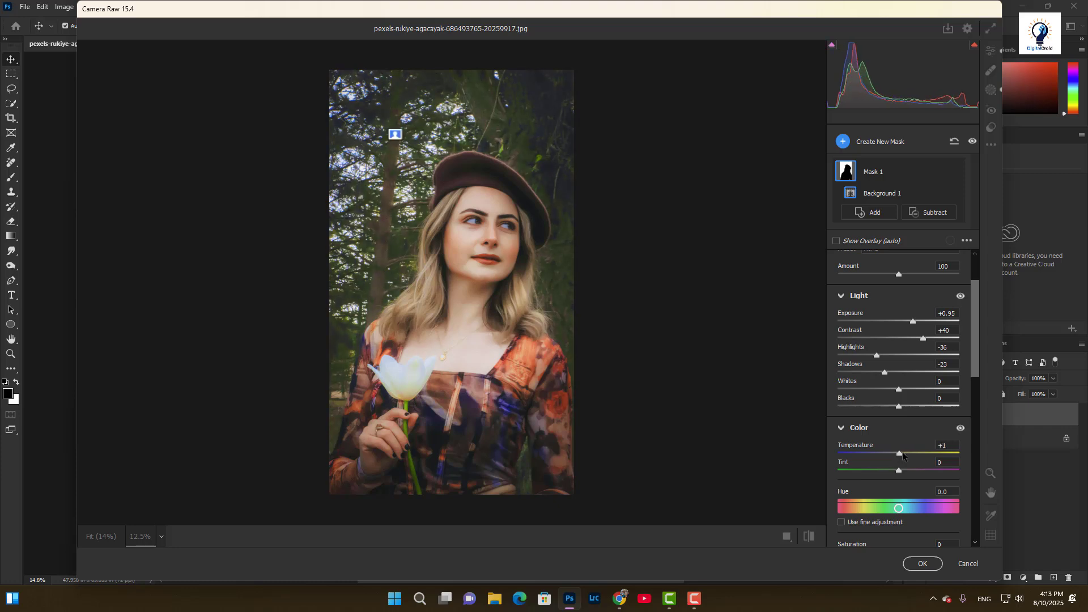
pyautogui.scroll(-3, 919, 445)
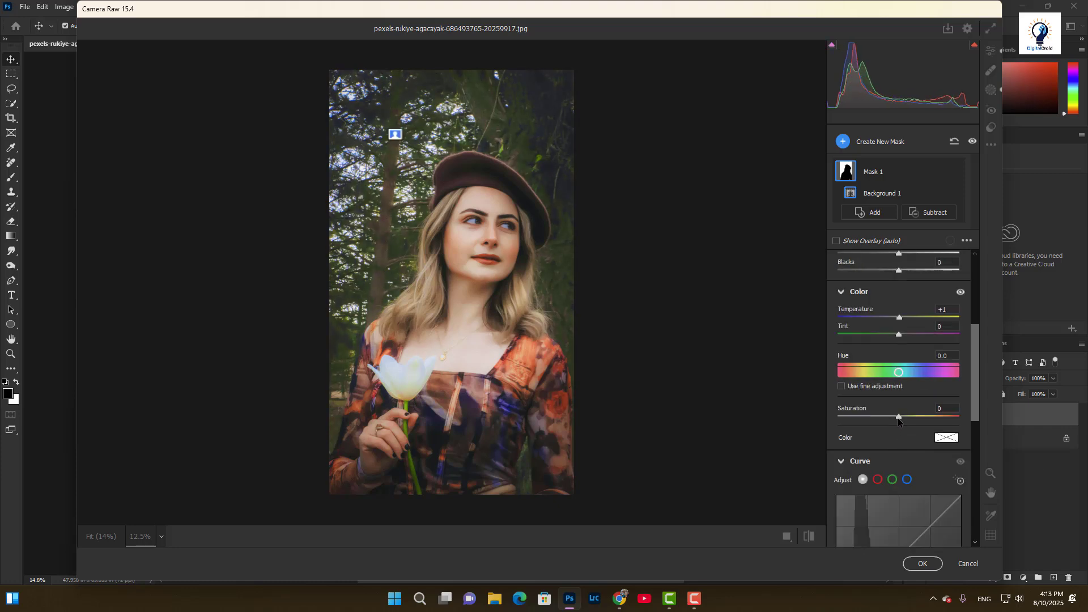
pyautogui.moveTo(899, 417)
pyautogui.mouseDown()
pyautogui.moveTo(844, 426)
pyautogui.moveTo(888, 429)
pyautogui.mouseUp()
# Step: Shift the background mask's green curve midtones toward magenta and add a midpoint on its main curve at input 127, output 128
pyautogui.scroll(-3, 913, 392)
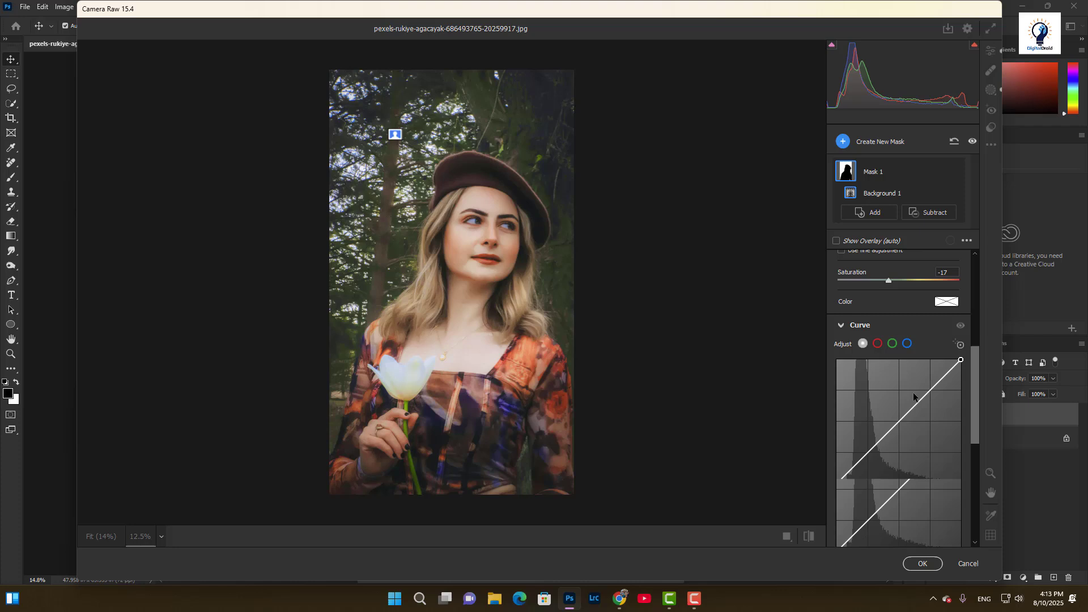
pyautogui.click(891, 344)
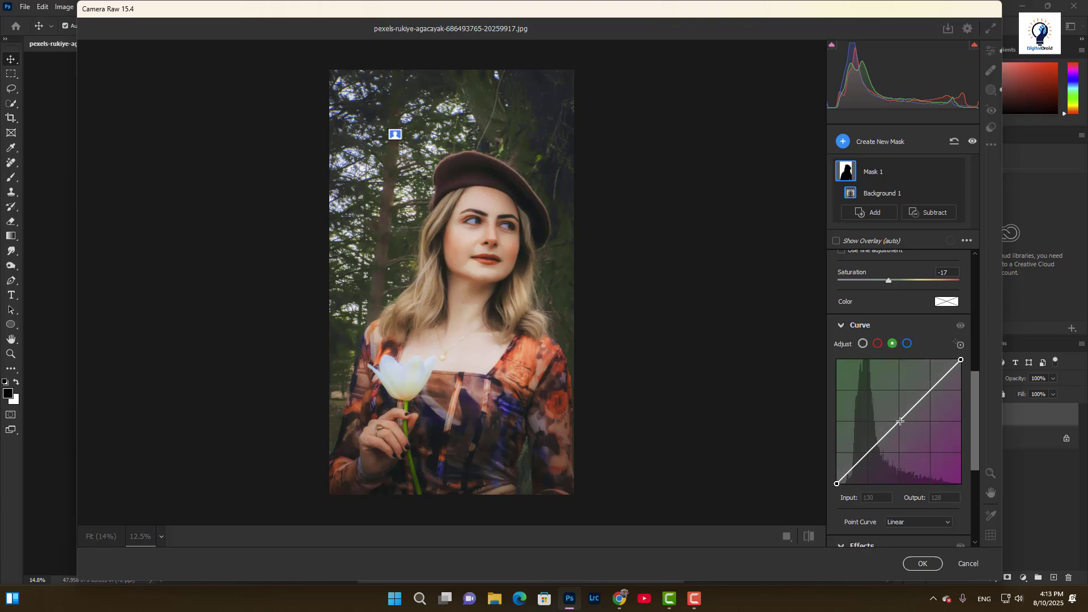
pyautogui.moveTo(901, 422); pyautogui.dragTo(898, 421)
pyautogui.click(863, 344)
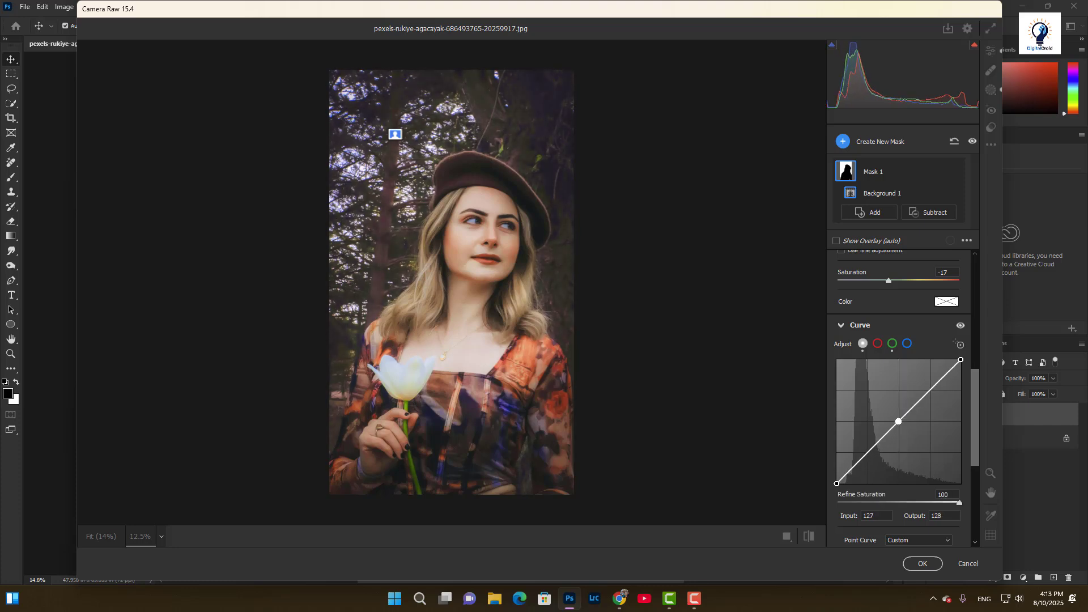
# Step: Set the background mask's clarity to -47 and noise reduction to +16
pyautogui.scroll(-4, 913, 390)
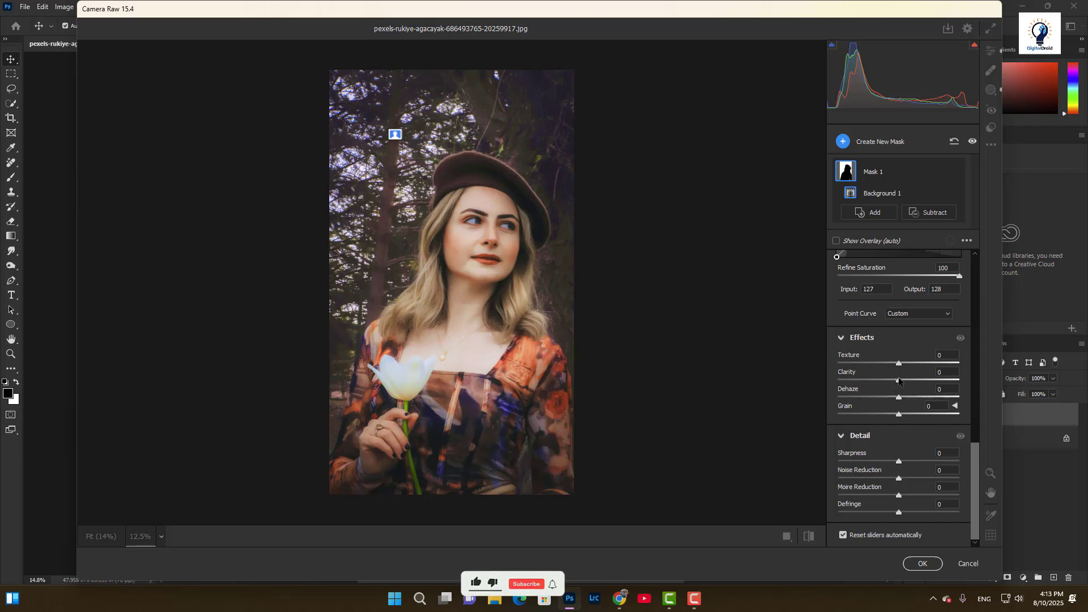
pyautogui.moveTo(900, 379); pyautogui.dragTo(871, 380)
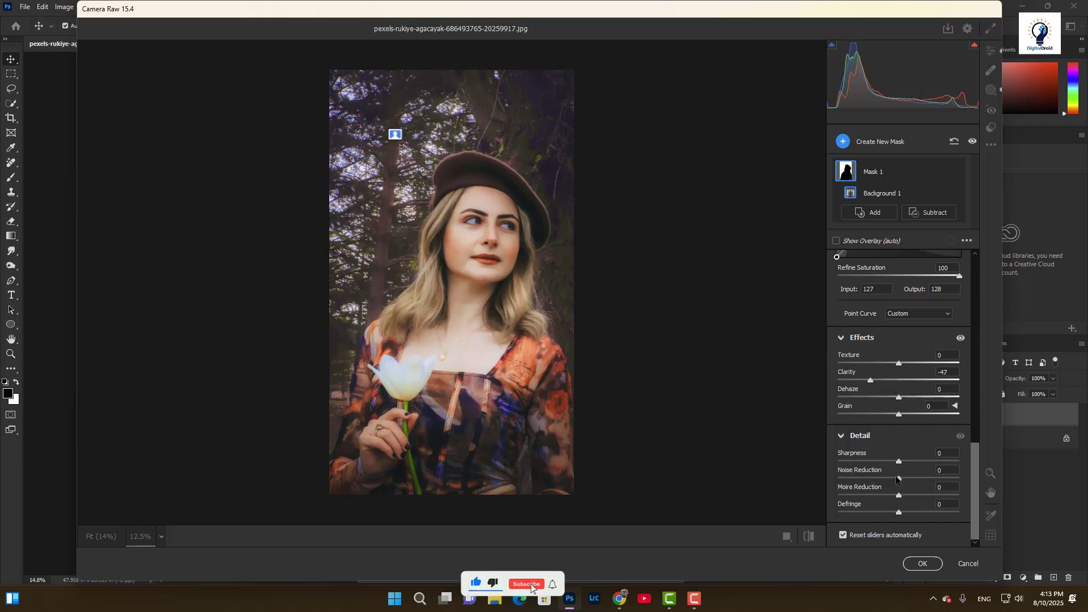
pyautogui.moveTo(897, 479); pyautogui.dragTo(907, 480)
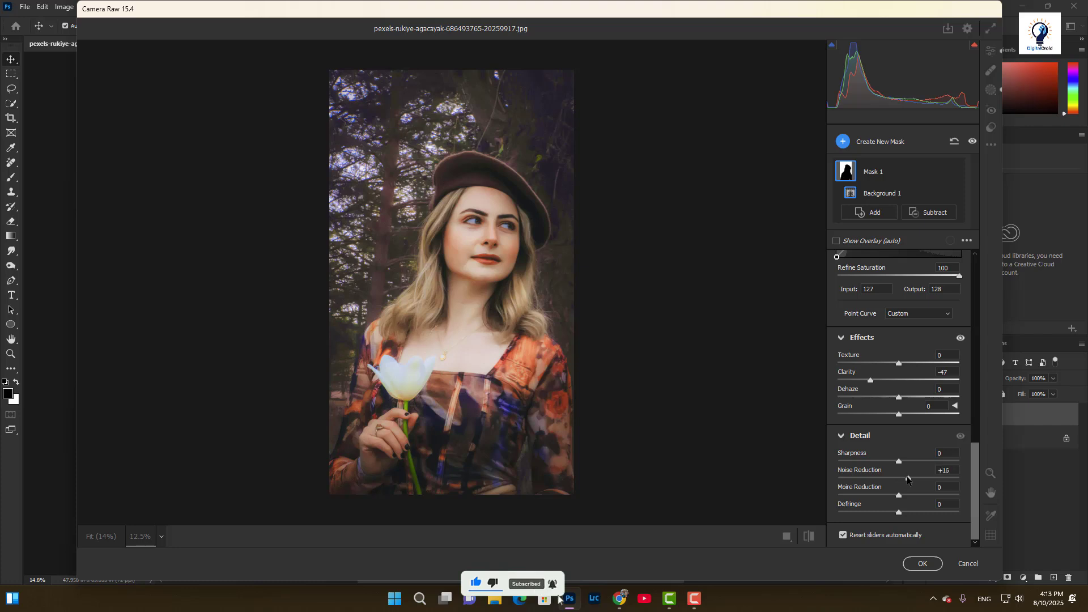
pyautogui.scroll(15, 907, 476)
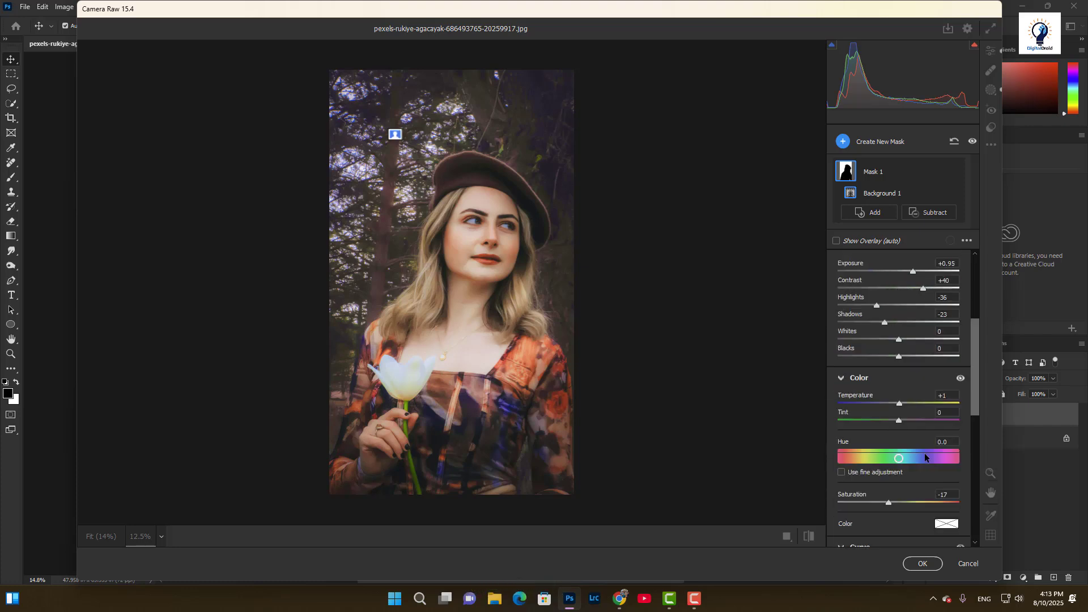
pyautogui.click(908, 318)
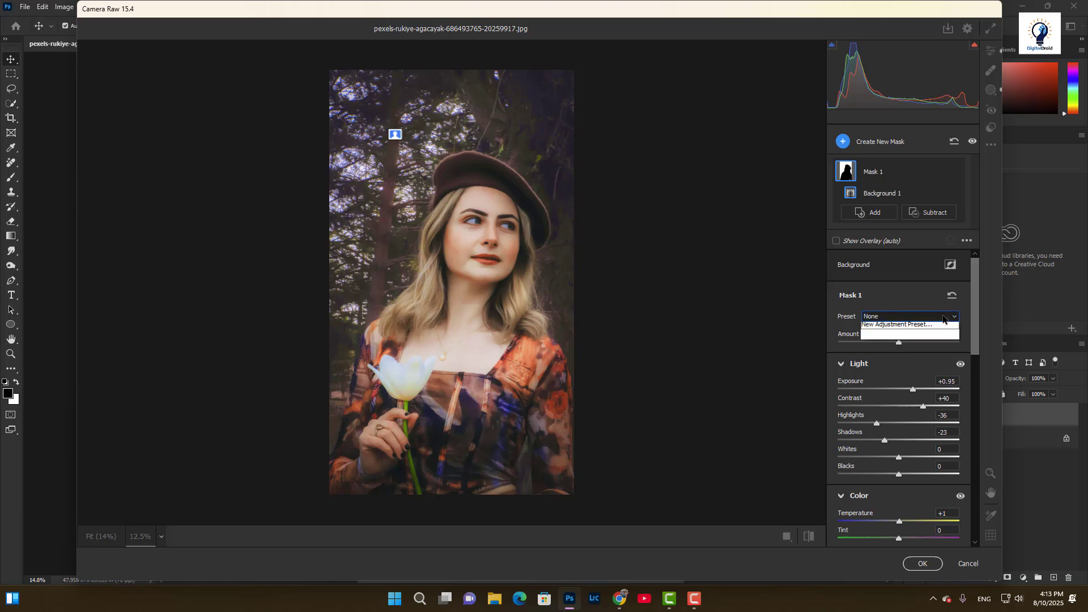
pyautogui.click(943, 315)
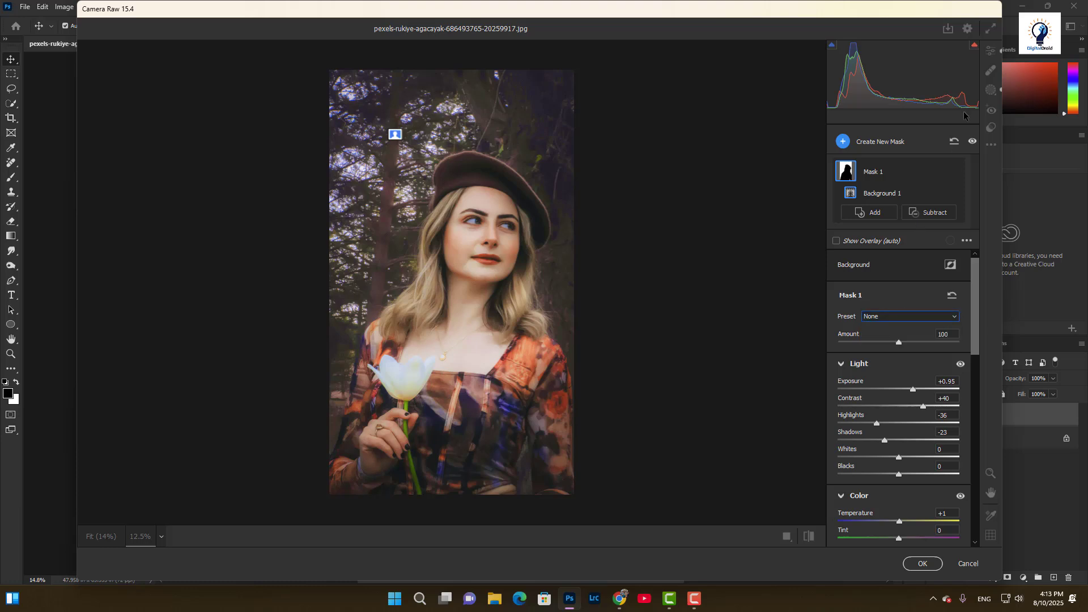
# Step: Return to the global edit settings and raise the overall saturation slightly in the Basic adjustments
pyautogui.click(989, 51)
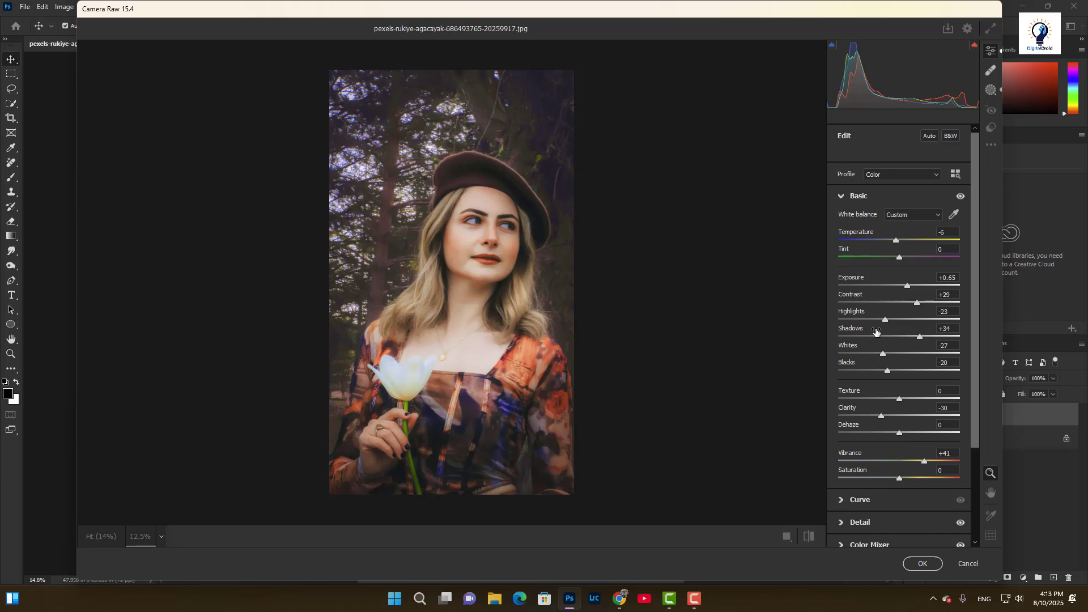
pyautogui.moveTo(975, 282); pyautogui.dragTo(975, 373)
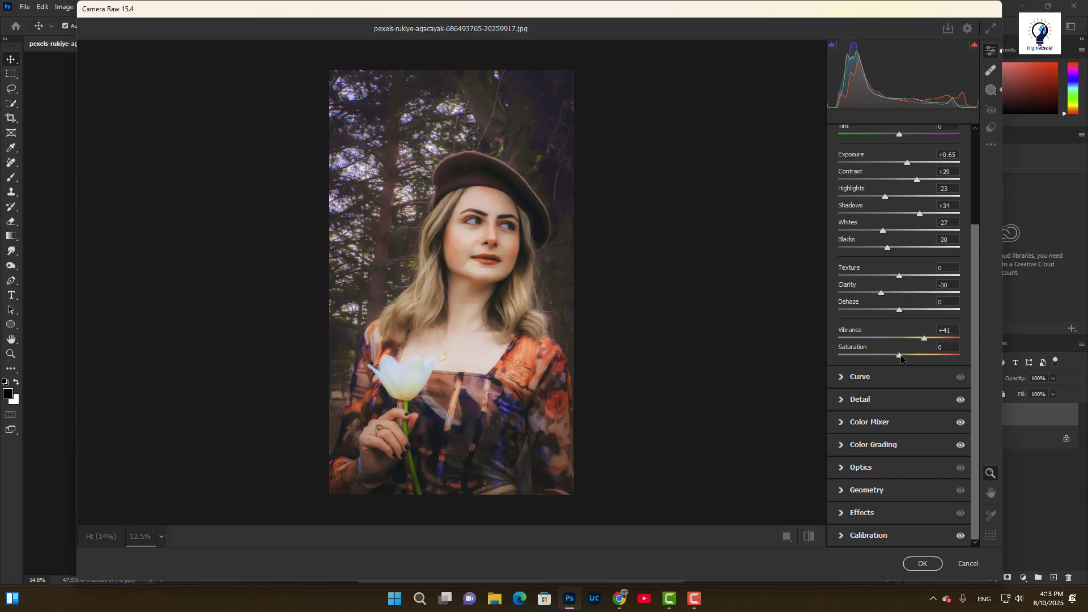
pyautogui.moveTo(900, 357); pyautogui.dragTo(911, 358)
# Step: In the Color Mixer, raise the purples saturation slightly and set the reds luminance to -12
pyautogui.click(904, 429)
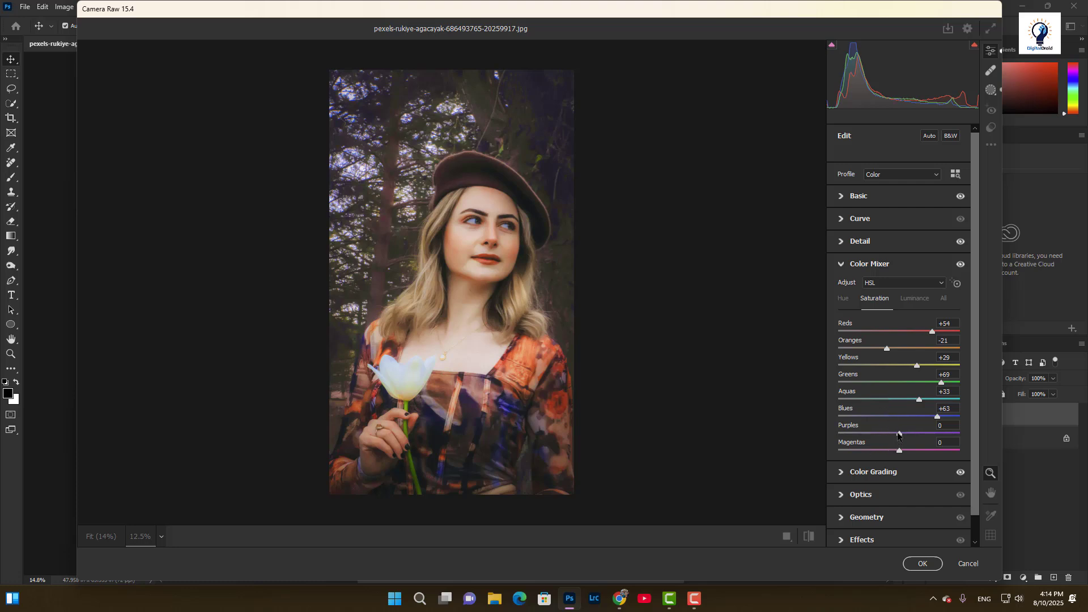
pyautogui.moveTo(898, 434)
pyautogui.mouseDown()
pyautogui.moveTo(913, 434)
pyautogui.moveTo(902, 452)
pyautogui.moveTo(911, 451)
pyautogui.mouseUp()
pyautogui.click(908, 298)
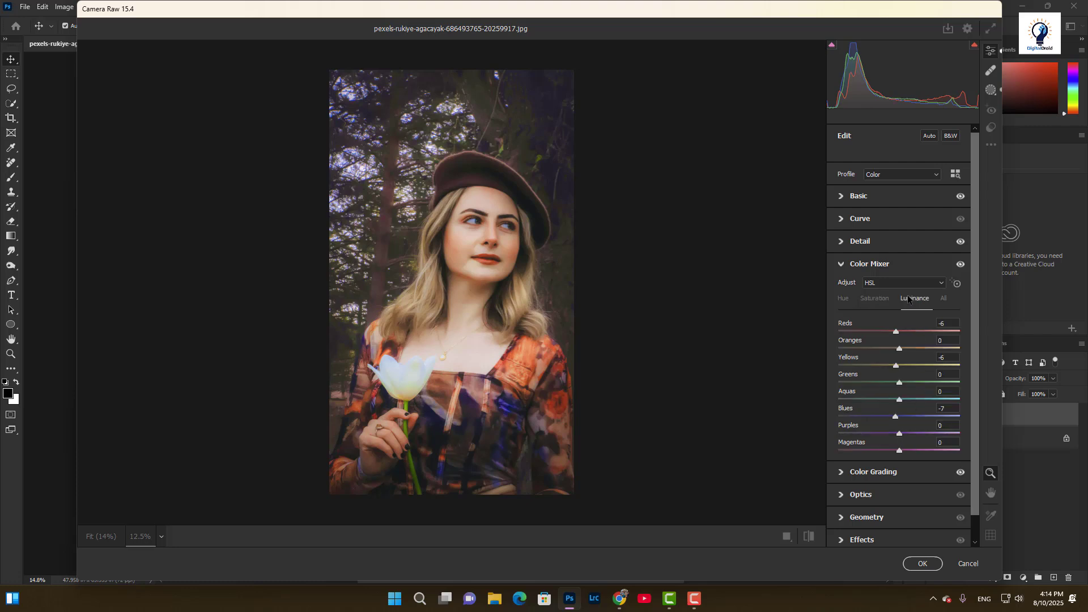
pyautogui.moveTo(895, 334); pyautogui.dragTo(893, 335)
# Step: Compare the graded portrait with its default settings and apply the Camera Raw filter to the layer
pyautogui.scroll(-1, 878, 507)
pyautogui.click(809, 536)
pyautogui.click(810, 537)
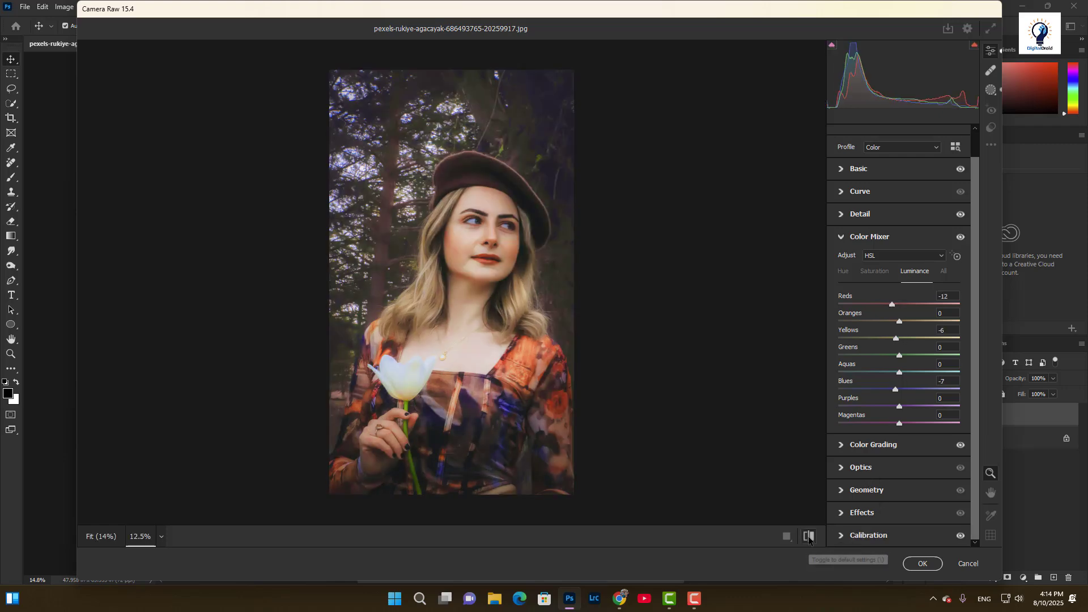
pyautogui.click(809, 537)
pyautogui.click(809, 536)
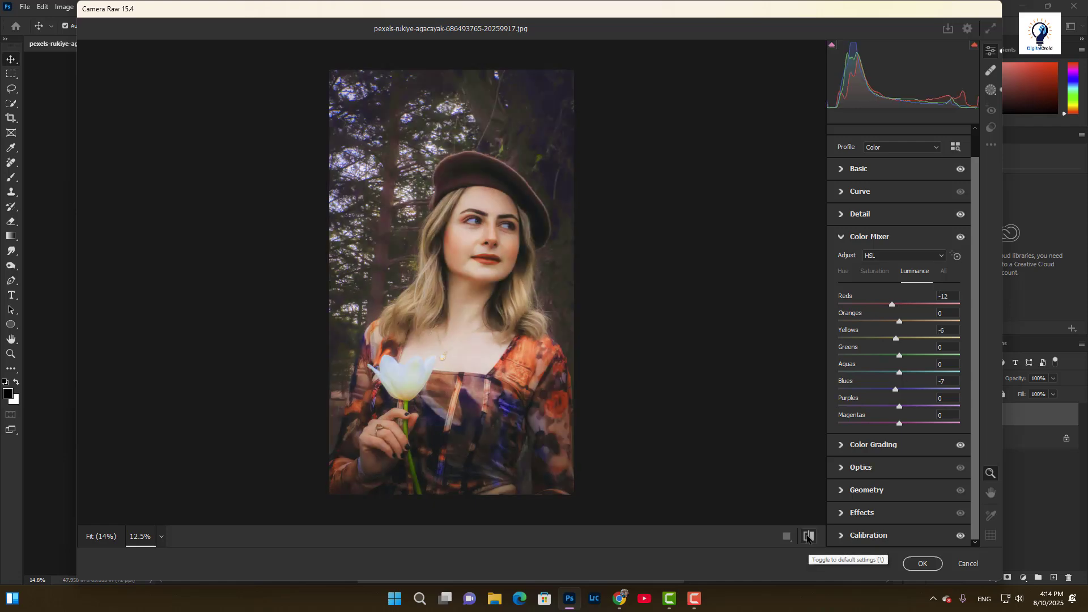
pyautogui.click(920, 562)
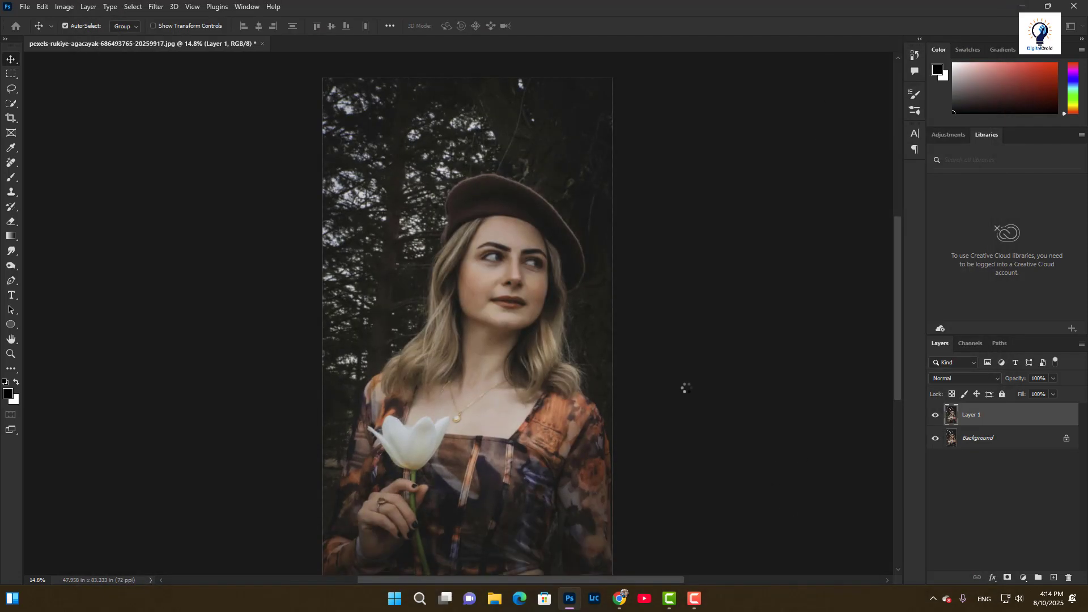
# Step: Toggle Layer 1's visibility to compare the graded portrait with the original, and examine the result up close
pyautogui.hotkey('ctrl', '-')
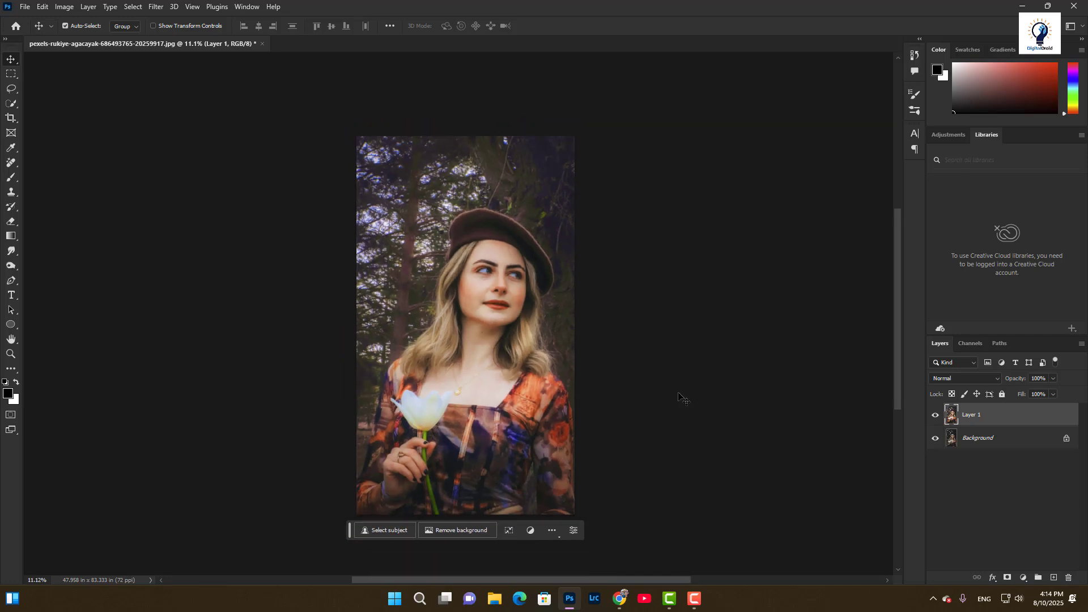
pyautogui.scroll(1, 680, 396)
pyautogui.click(935, 415)
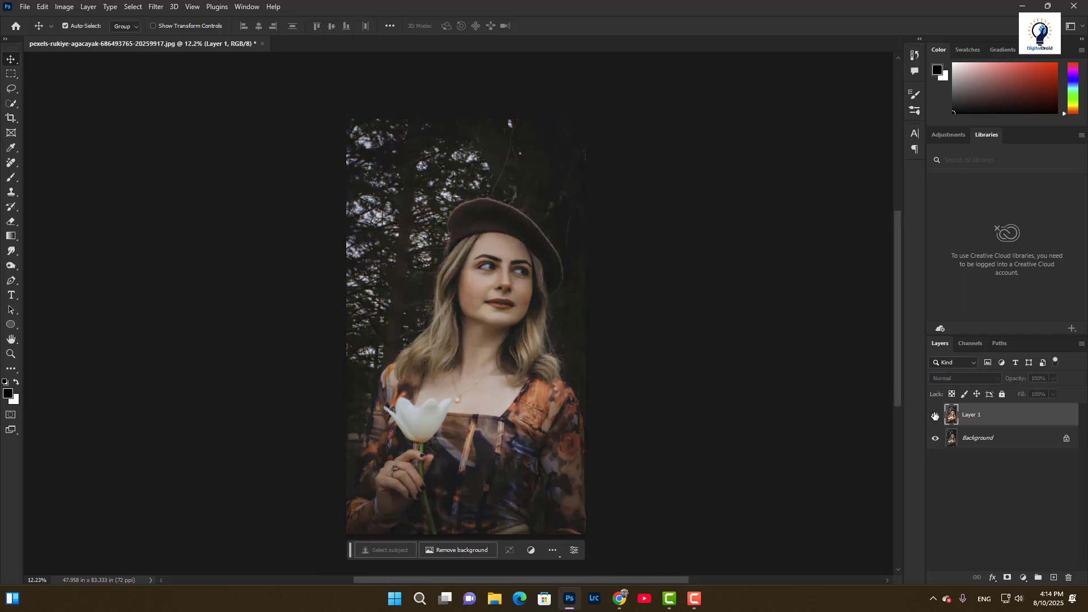
pyautogui.click(935, 414)
pyautogui.click(935, 415)
pyautogui.click(935, 416)
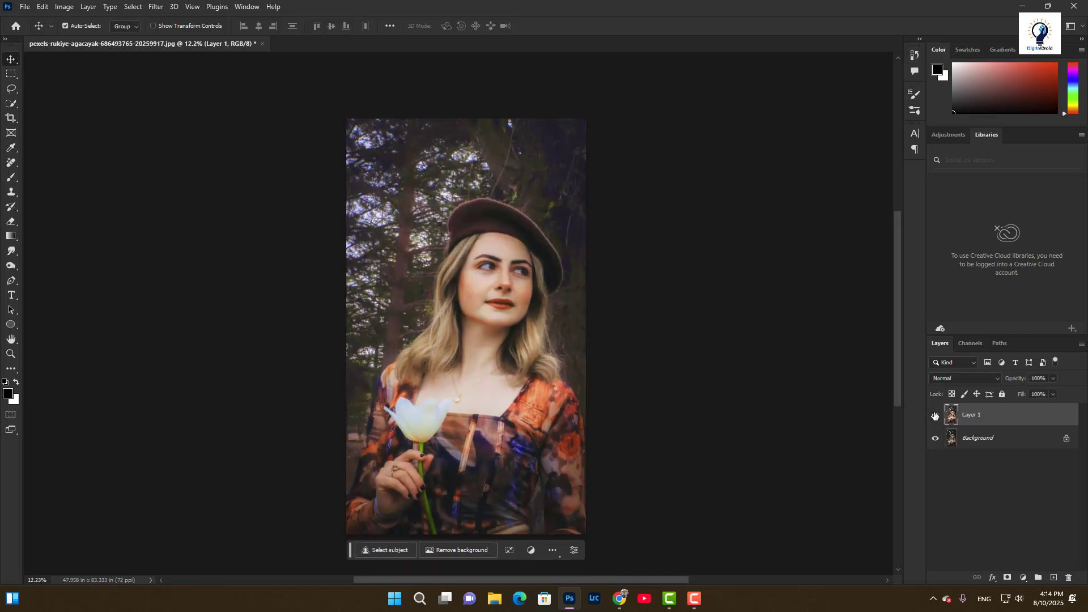
pyautogui.click(935, 415)
pyautogui.click(935, 415)
pyautogui.scroll(8, 499, 308)
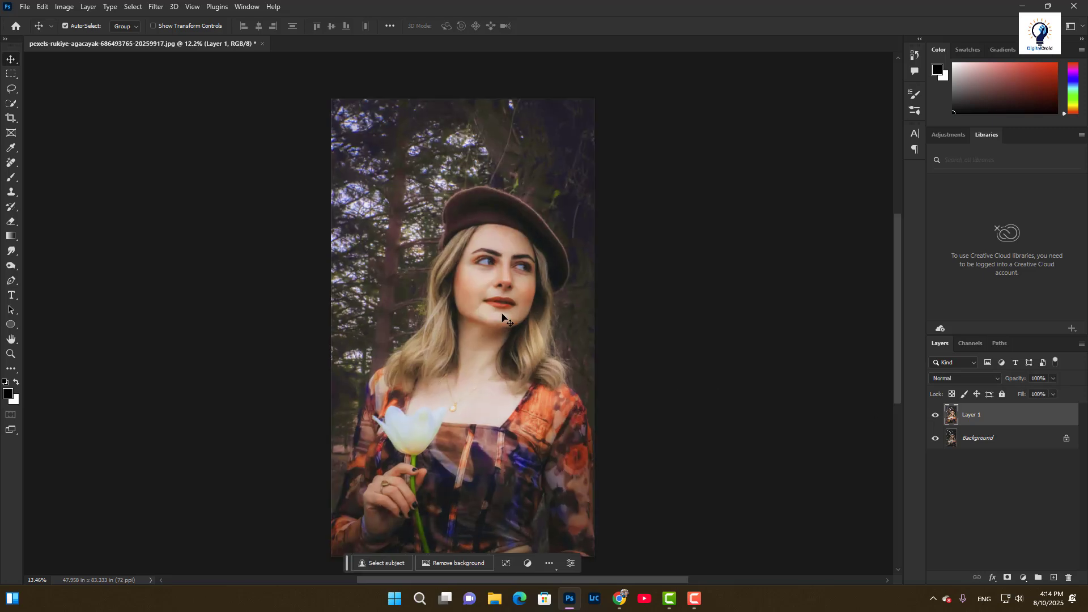
pyautogui.scroll(-6, 502, 312)
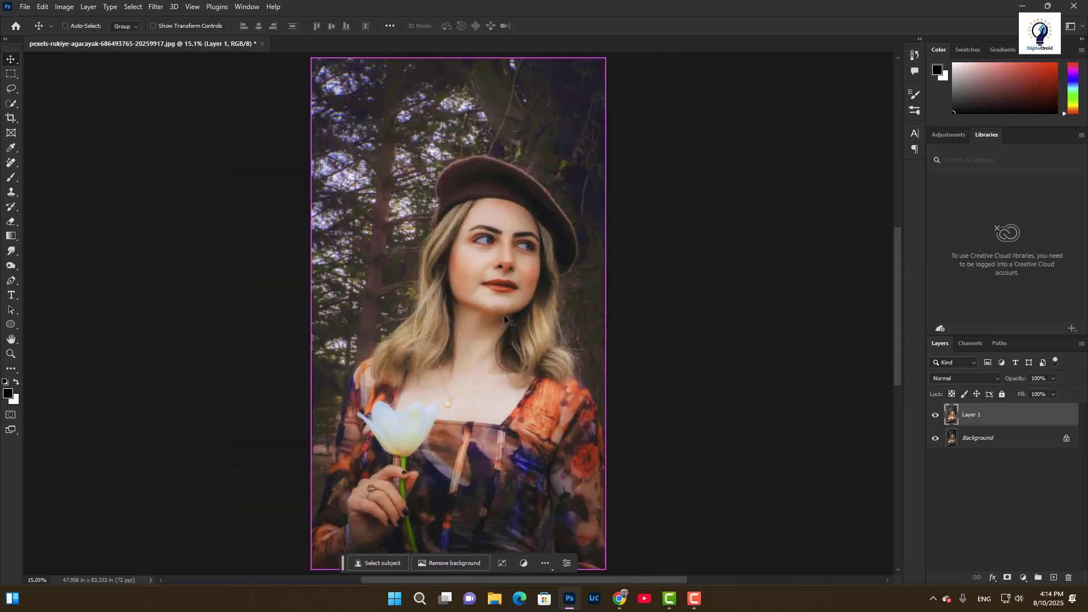
pyautogui.scroll(-1, 510, 324)
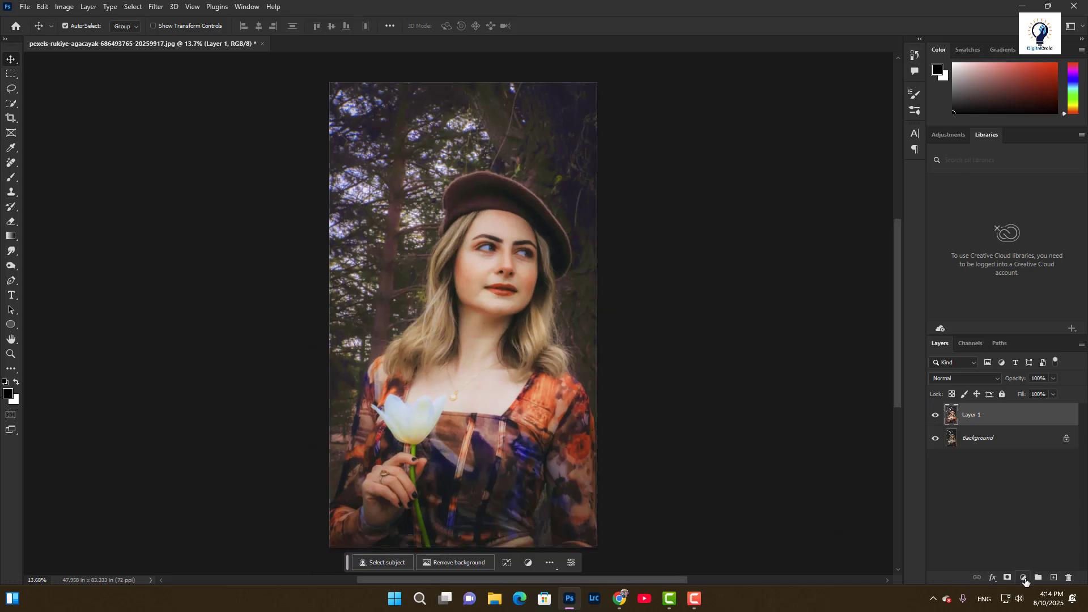
# Step: Add a Color Lookup adjustment layer above Layer 1 and load the 2Strip.look 3DLUT file
pyautogui.click(1024, 578)
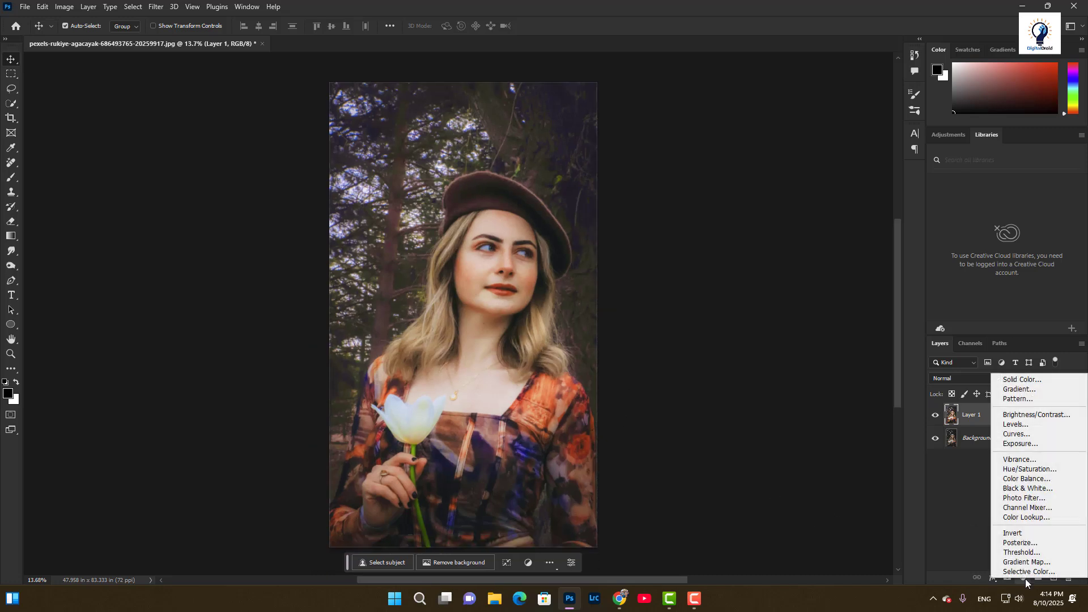
pyautogui.click(1061, 518)
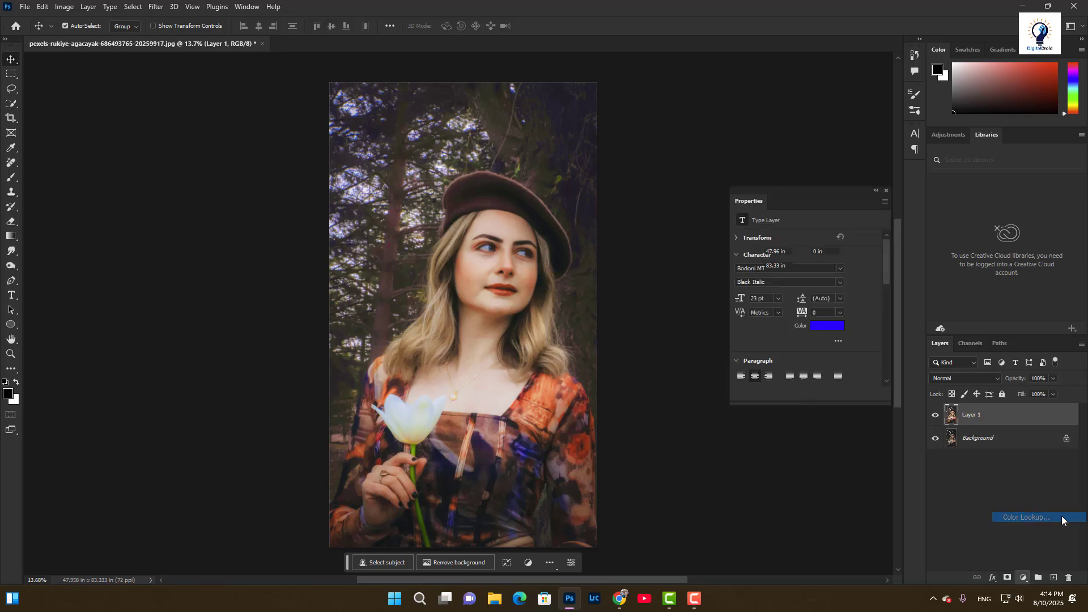
pyautogui.click(804, 241)
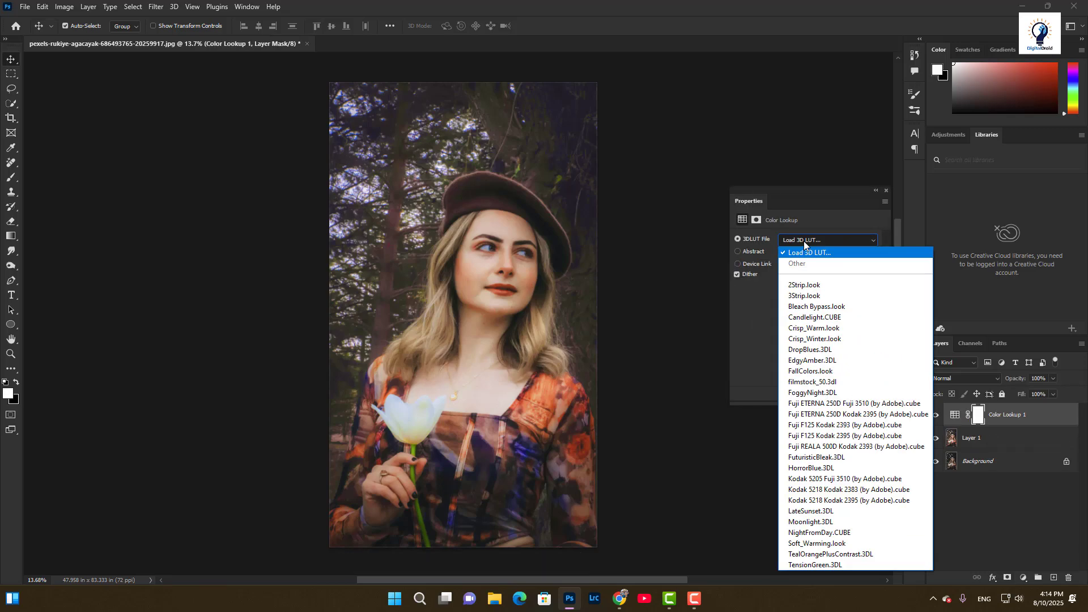
pyautogui.click(806, 286)
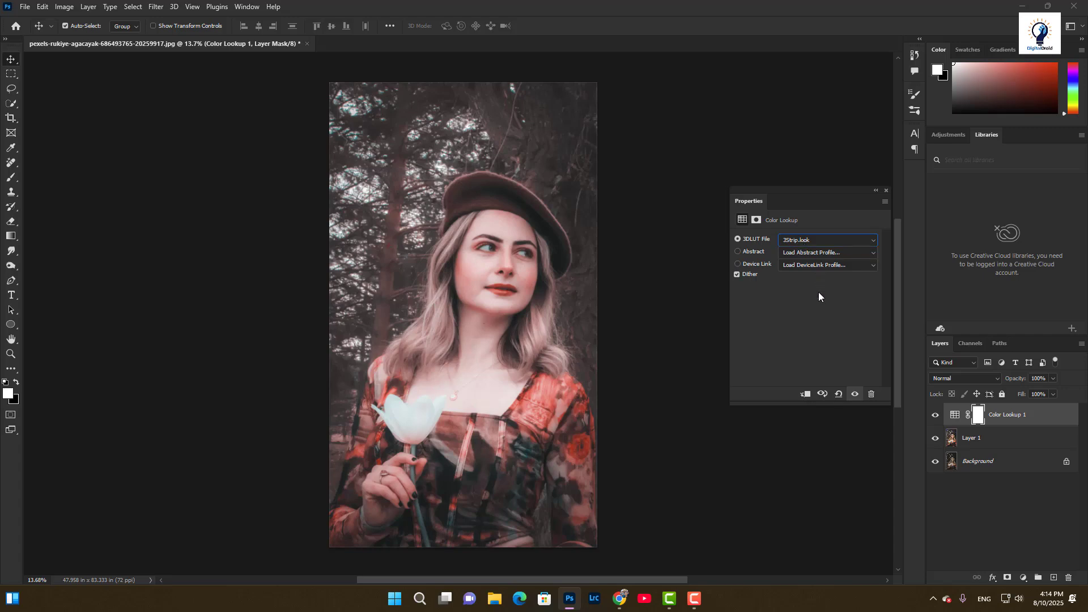
# Step: Try the Color Lookup layer's 3DLUT presets one by one down the list to TensionGreen.3DL
pyautogui.press('Down')
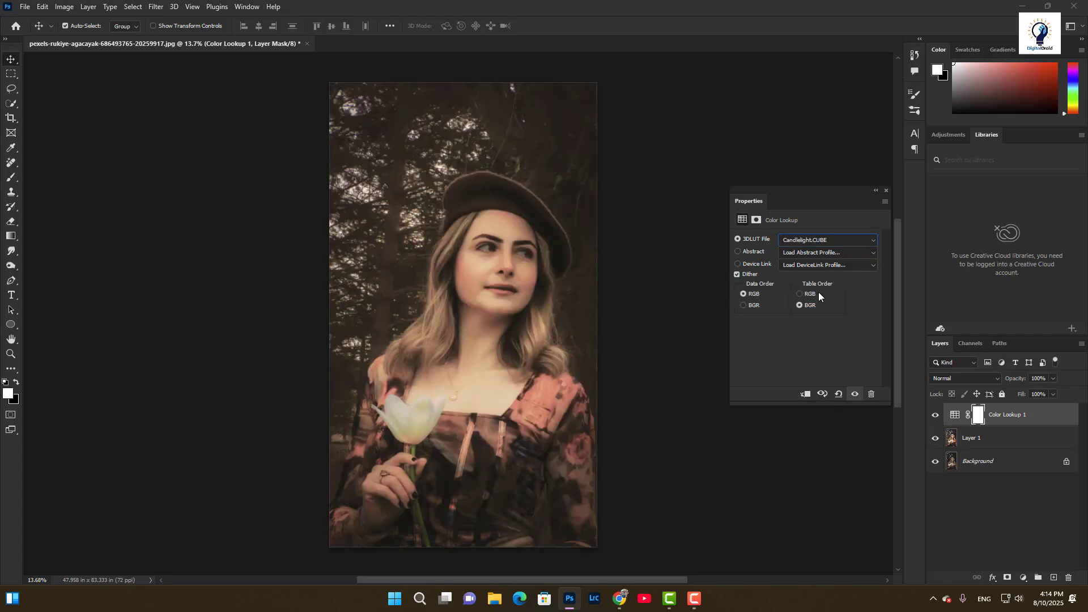
pyautogui.press('Down')
pyautogui.press('Down')
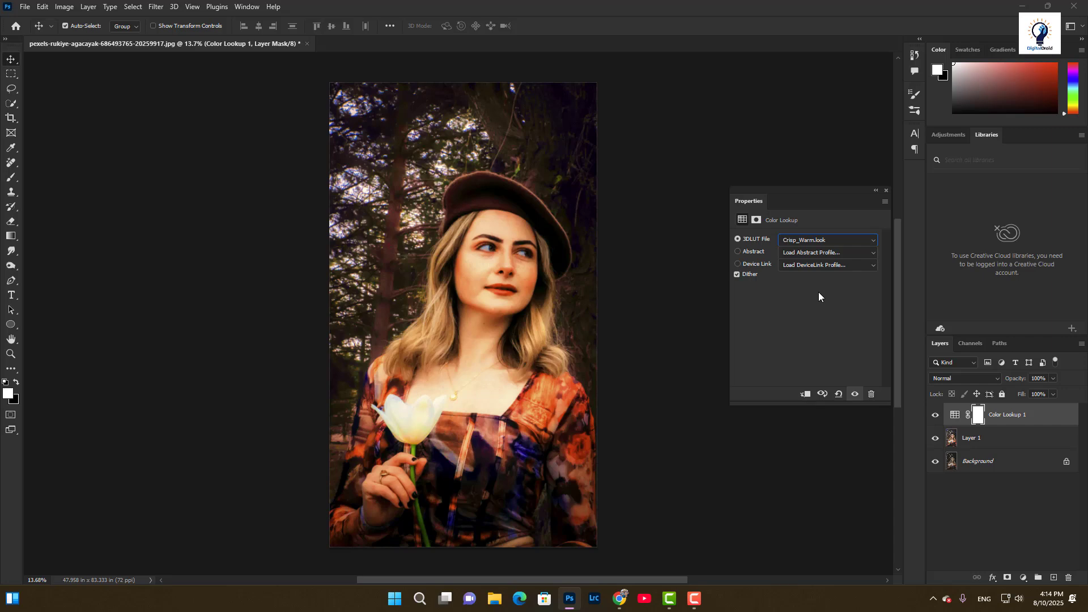
pyautogui.press('Down')
pyautogui.press('Down')
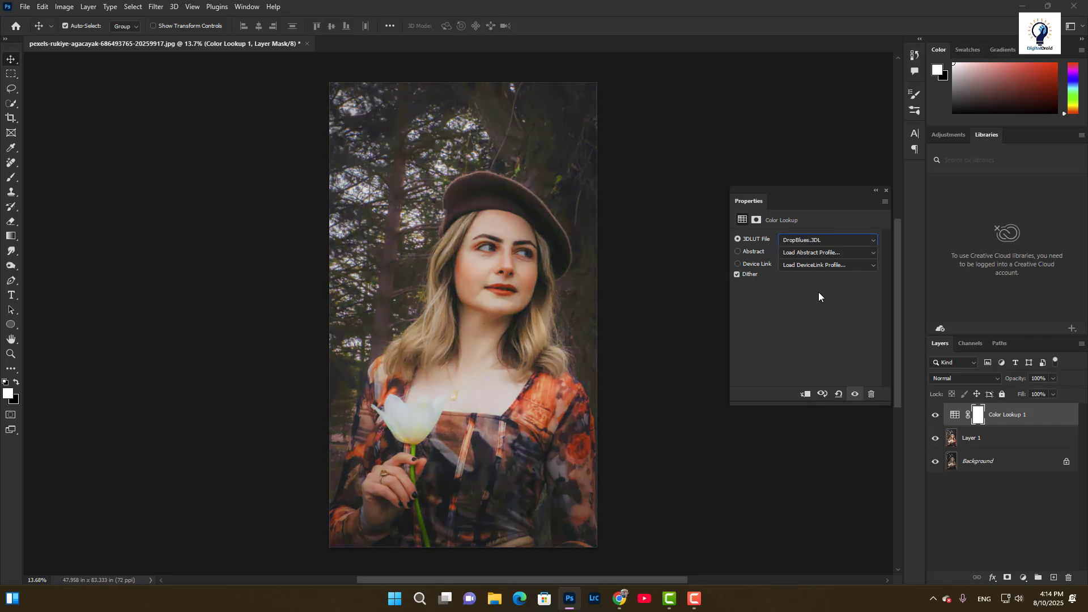
pyautogui.press('Down')
pyautogui.press('Down')
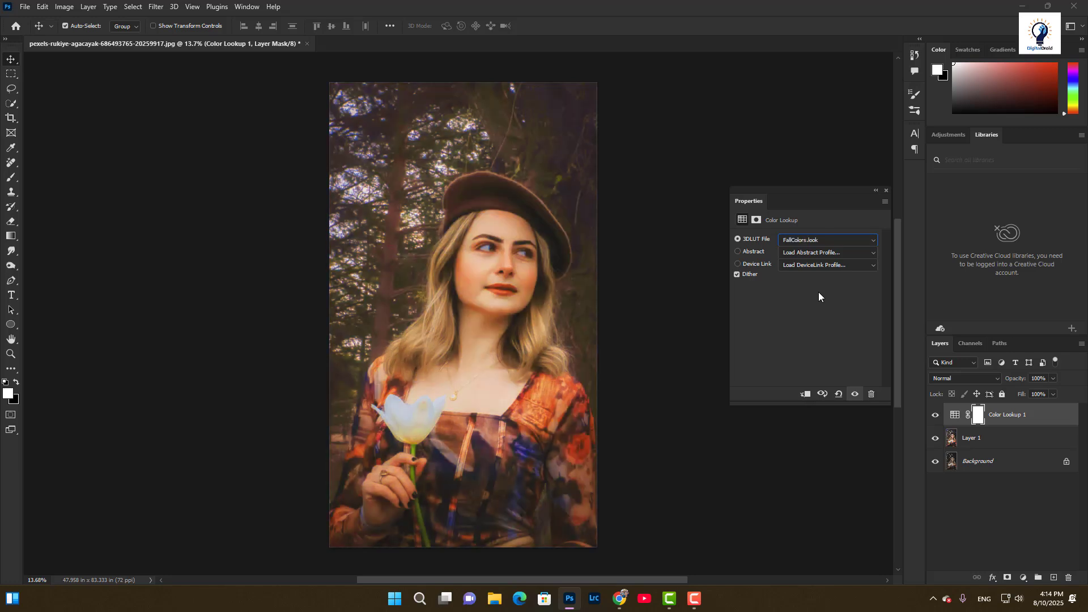
pyautogui.press('Down')
pyautogui.press('Down')
pyautogui.press('Down')
pyautogui.press('Down')
pyautogui.press('Down')
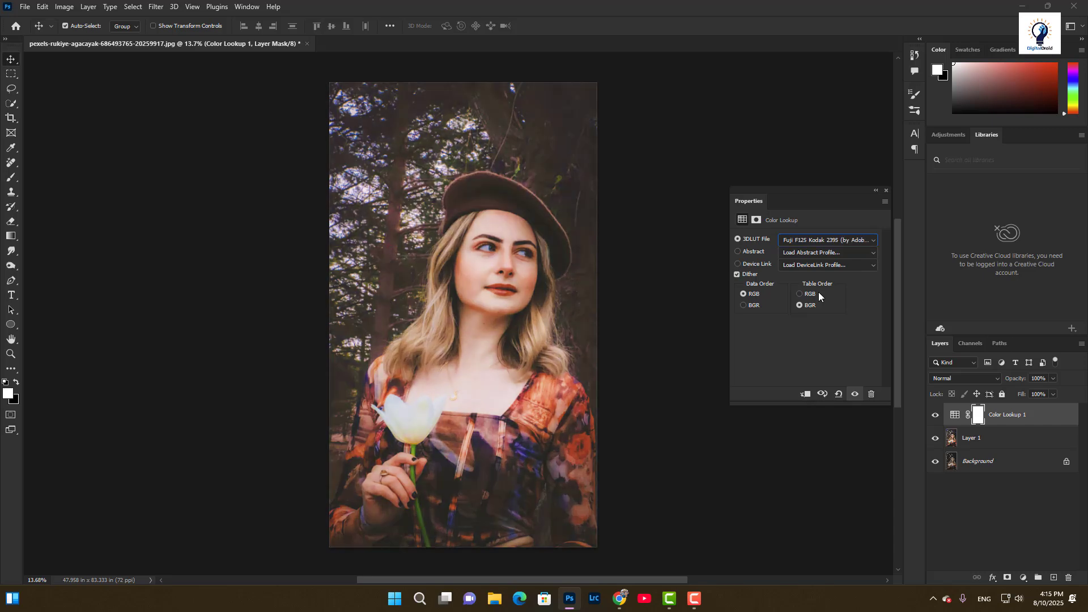
pyautogui.press('Down')
pyautogui.press('Down')
pyautogui.press('Down')
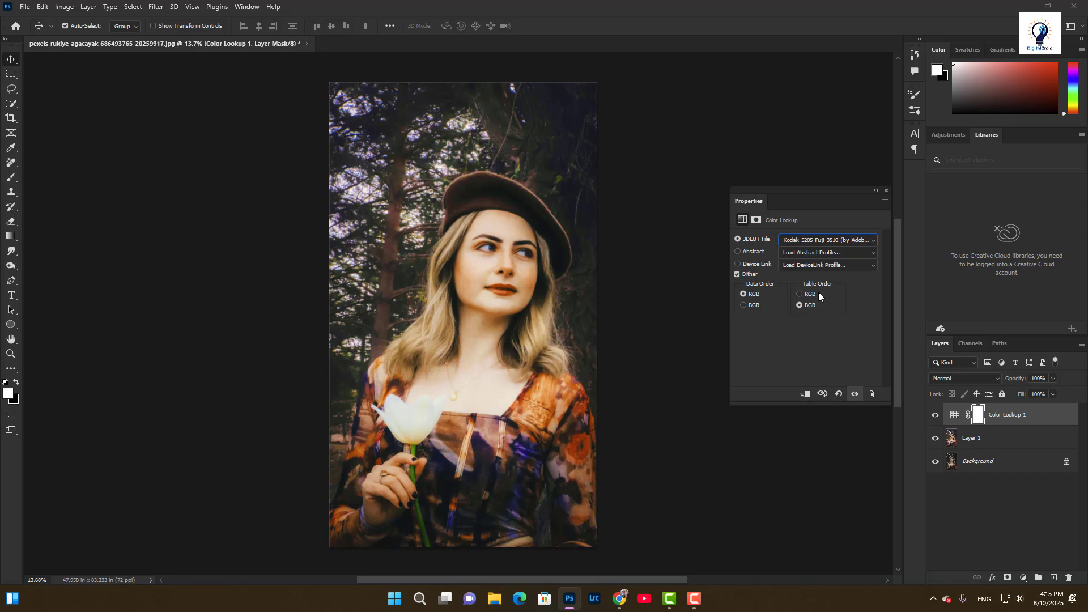
pyautogui.press('Down')
pyautogui.press('Down')
pyautogui.press('Down')
pyautogui.press('Down')
pyautogui.press('Down')
pyautogui.press('Down')
pyautogui.press('Down')
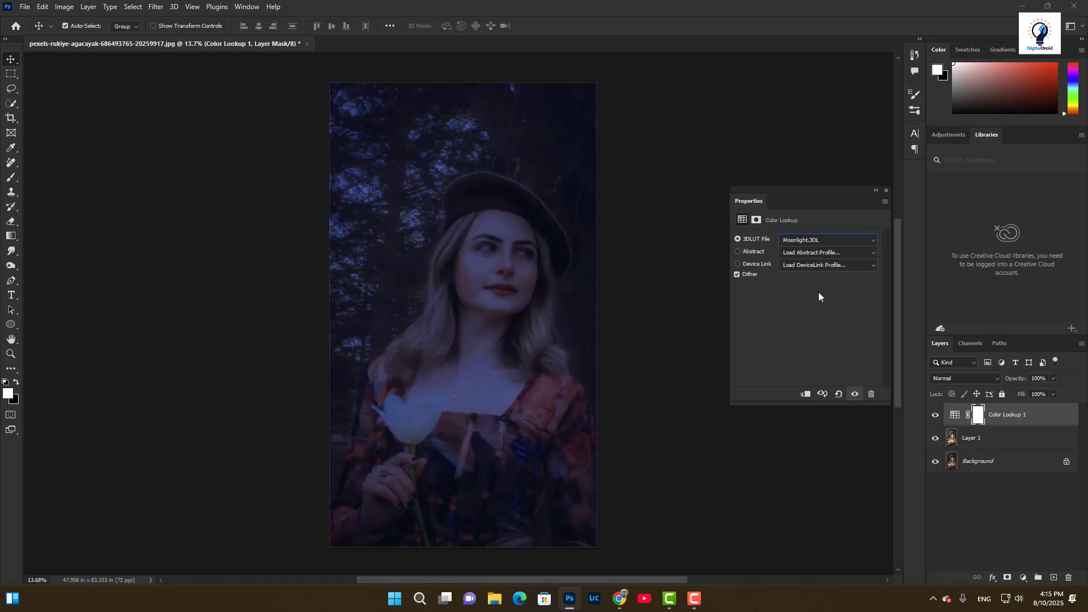
pyautogui.press('Down')
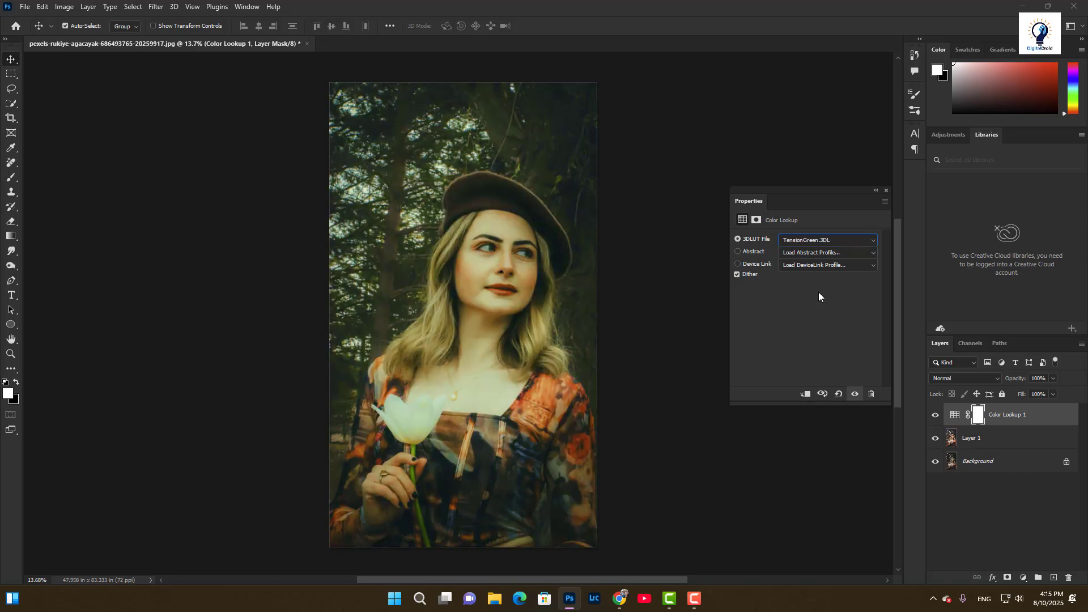
# Step: Go back up through the Color Lookup layer's 3DLUT presets one by one and settle on FallColors.look
pyautogui.press('Up')
pyautogui.press('Up')
pyautogui.press('Up')
pyautogui.press('Up')
pyautogui.press('Up')
pyautogui.press('Up')
pyautogui.press('Up')
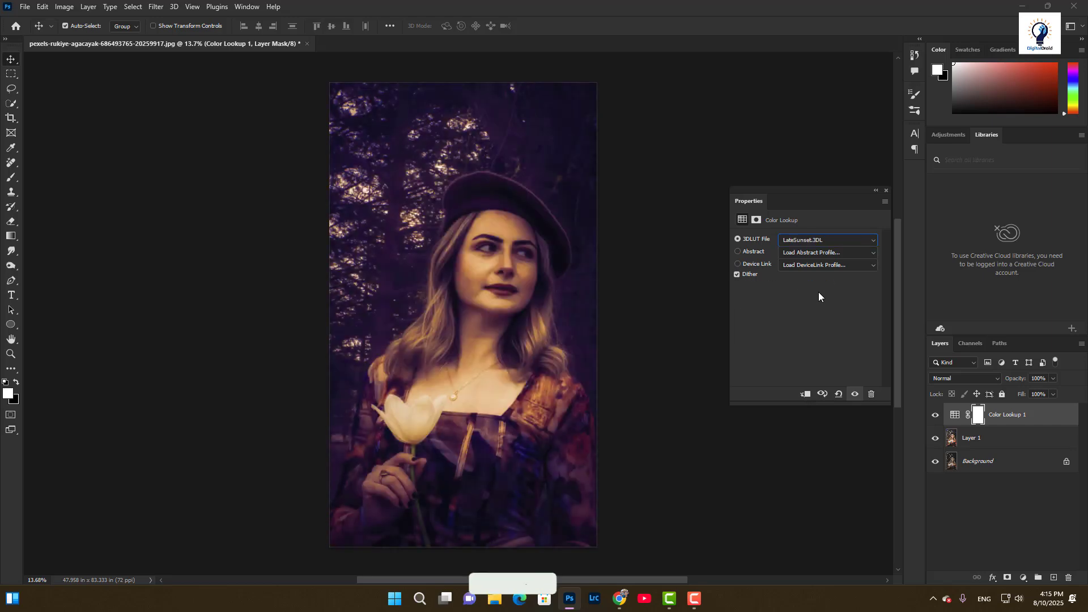
pyautogui.press('Up')
pyautogui.press('Up')
pyautogui.press('Up')
pyautogui.press('Up')
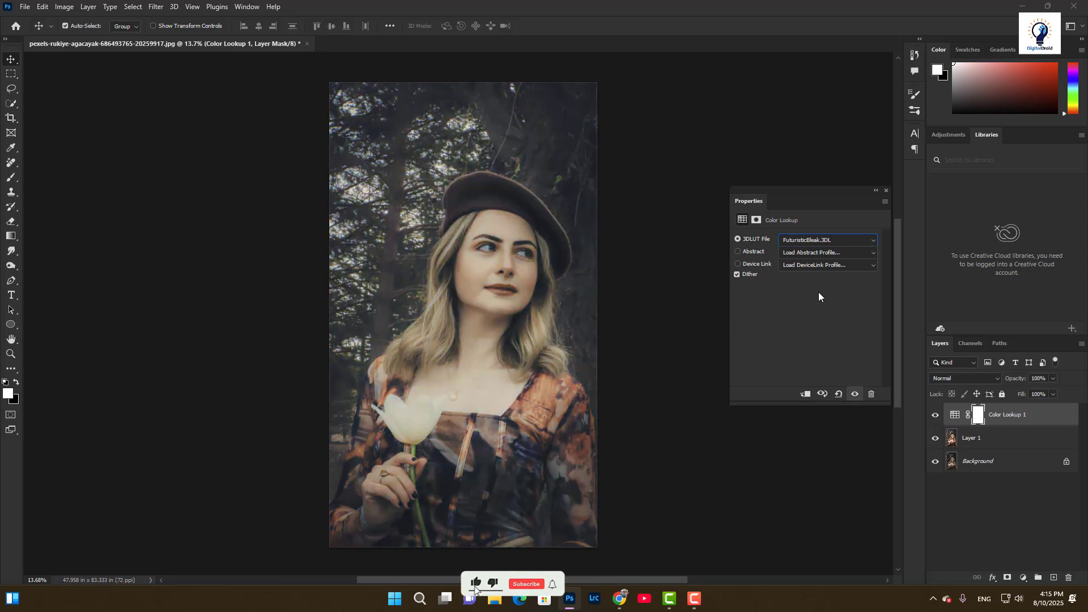
pyautogui.press('Up')
pyautogui.press('Up')
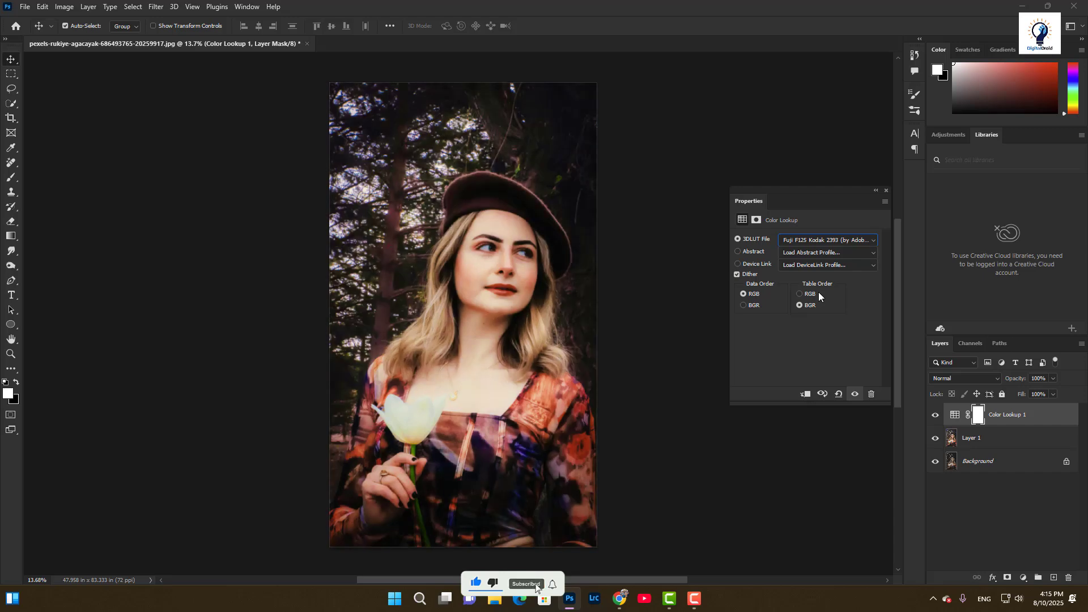
pyautogui.press('Up')
pyautogui.press('Up')
pyautogui.press('Up')
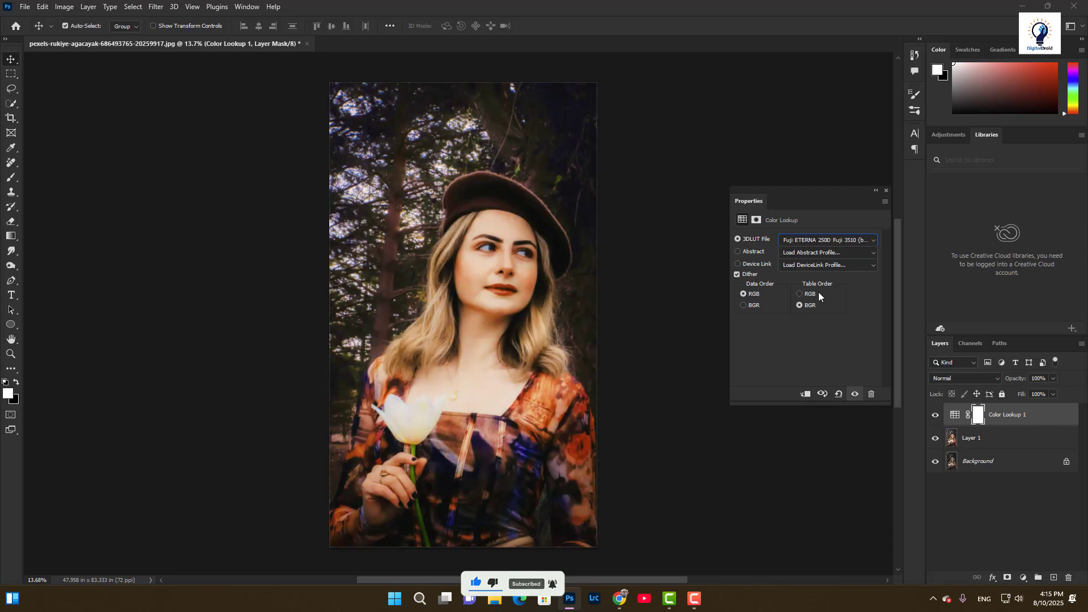
pyautogui.press('Up')
pyautogui.press('Up')
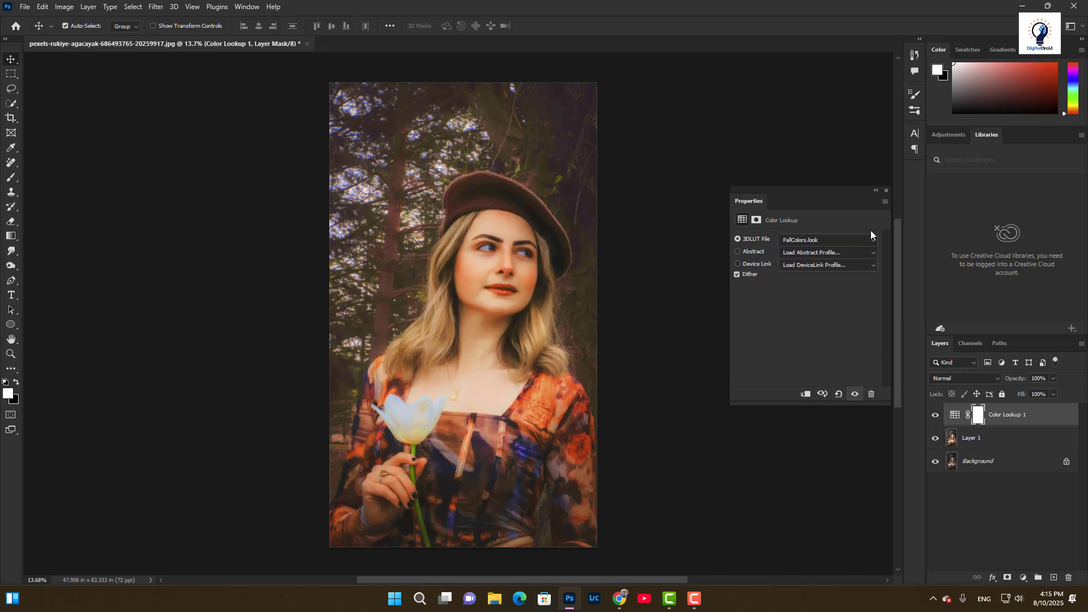
# Step: Set the Color Lookup layer's opacity to 40% and toggle its visibility to compare the portrait with and without the effect
pyautogui.click(886, 190)
pyautogui.click(1054, 379)
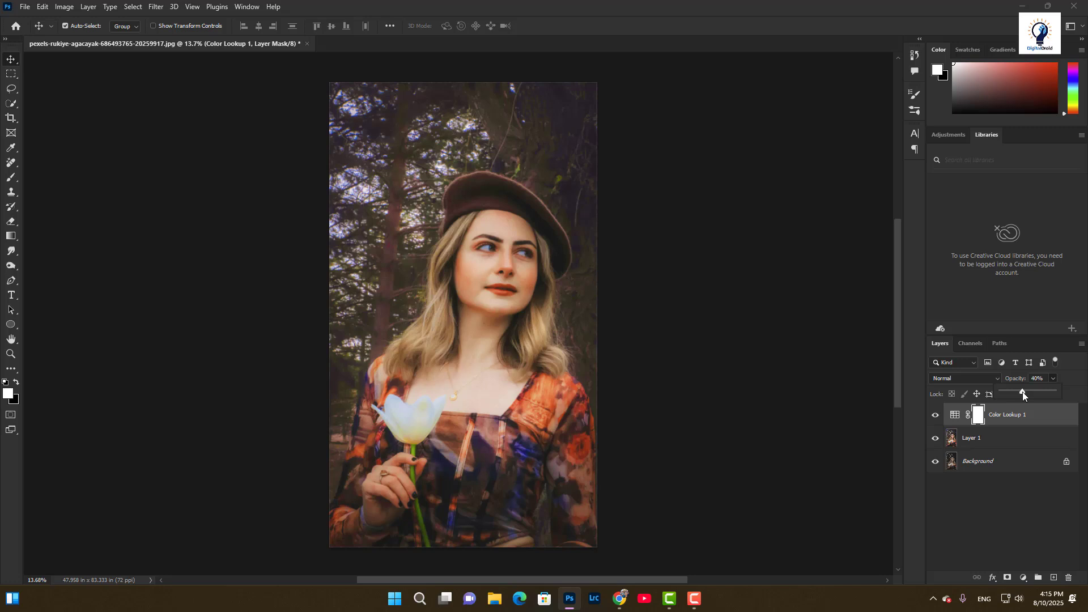
pyautogui.click(936, 420)
pyautogui.click(936, 419)
pyautogui.click(936, 419)
pyautogui.click(936, 418)
pyautogui.moveTo(547, 341); pyautogui.dragTo(506, 322)
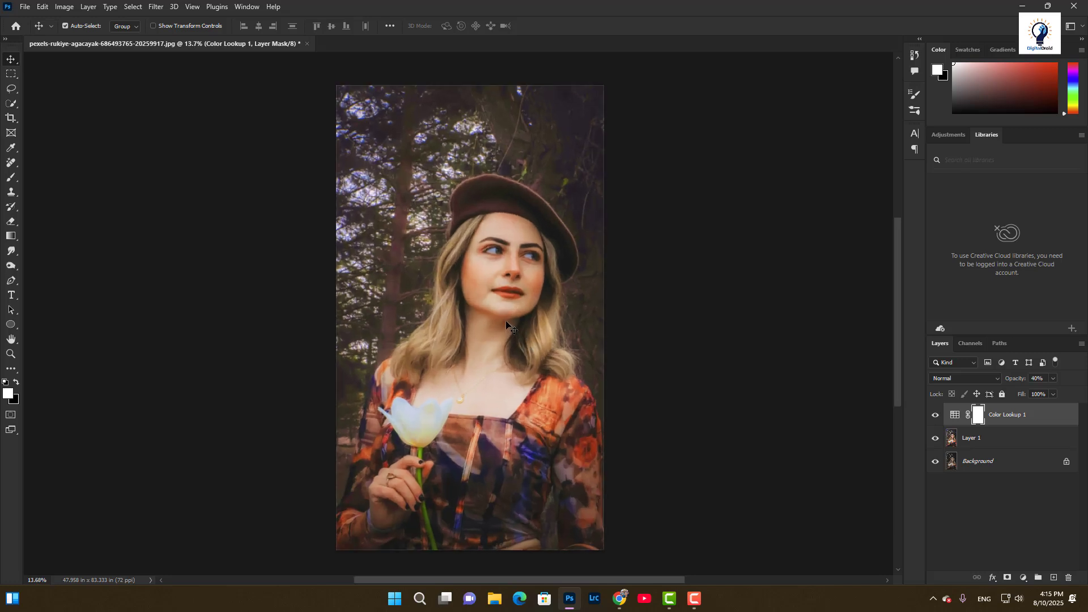
pyautogui.scroll(1, 506, 321)
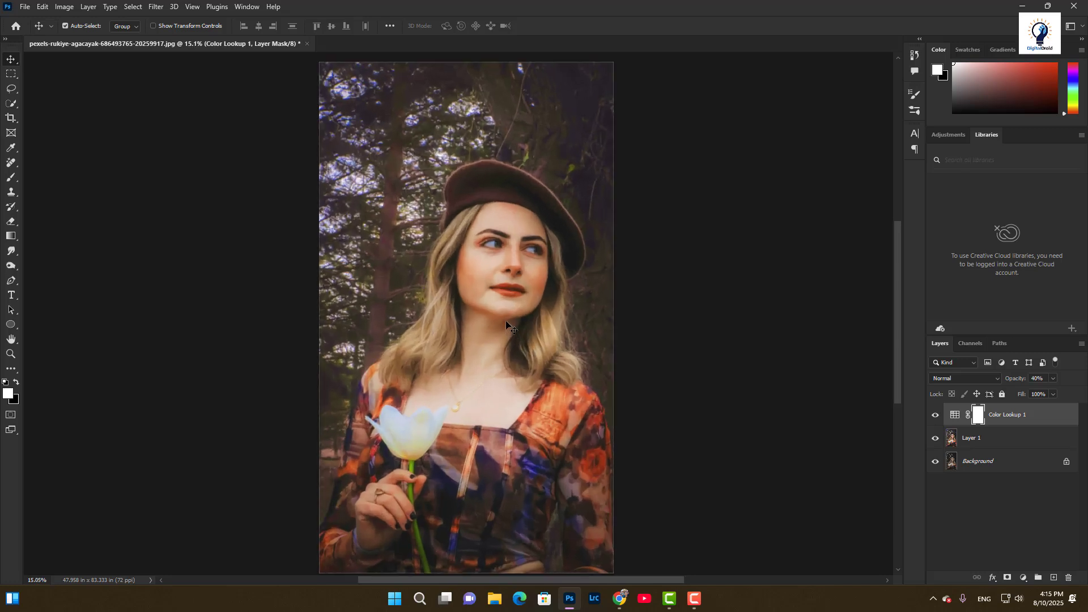
pyautogui.scroll(-1, 511, 295)
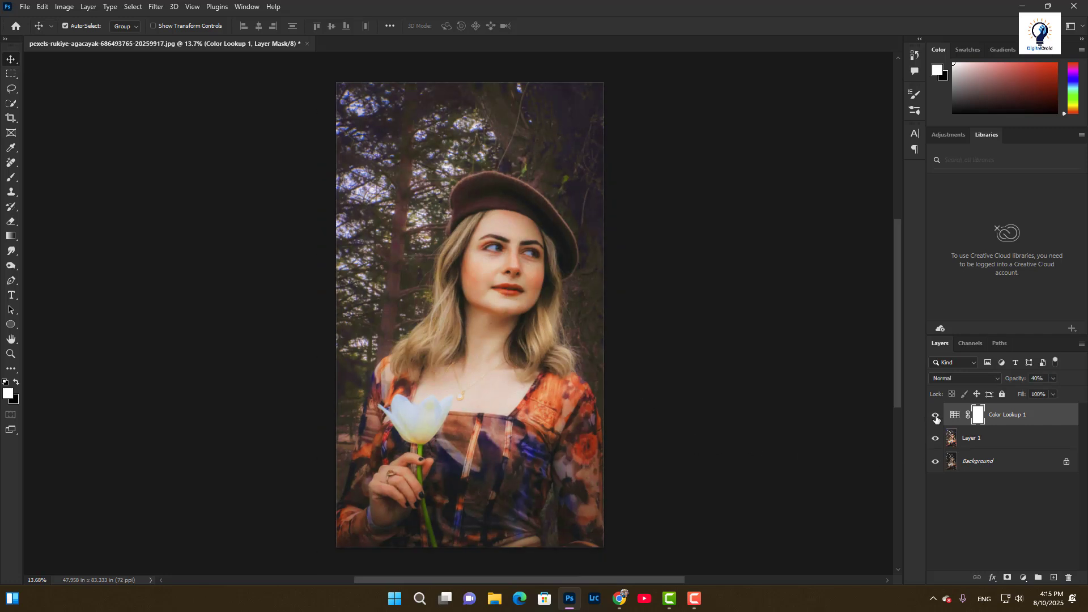
# Step: Merge the Color Lookup layer with Layer 1 and toggle the merged layer's visibility to compare it with the original Background
pyautogui.click(980, 443)
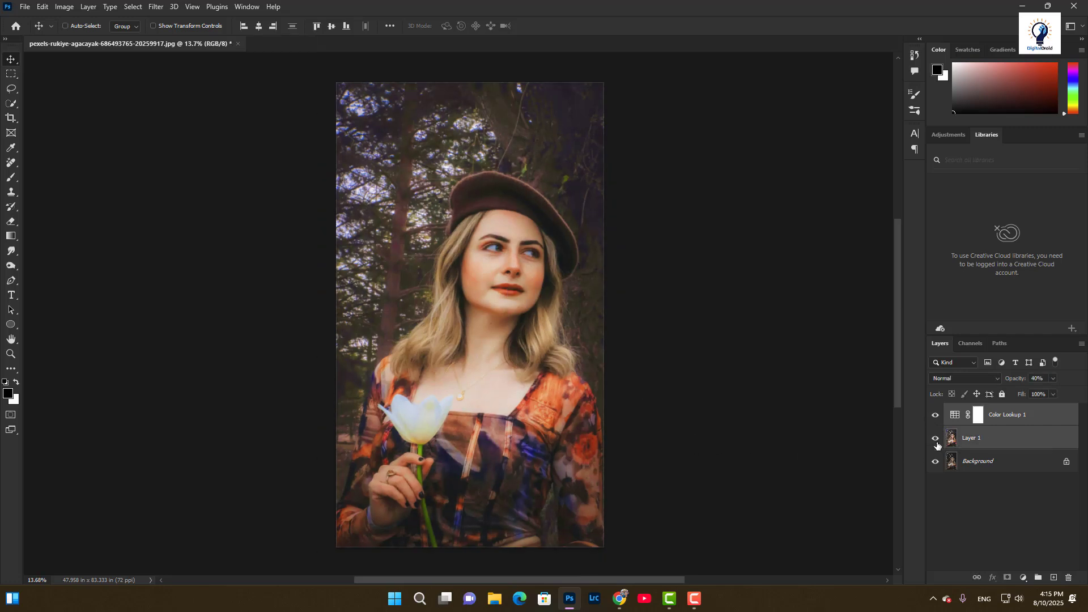
pyautogui.hotkey('ctrl', 'e')
pyautogui.click(935, 415)
pyautogui.click(936, 415)
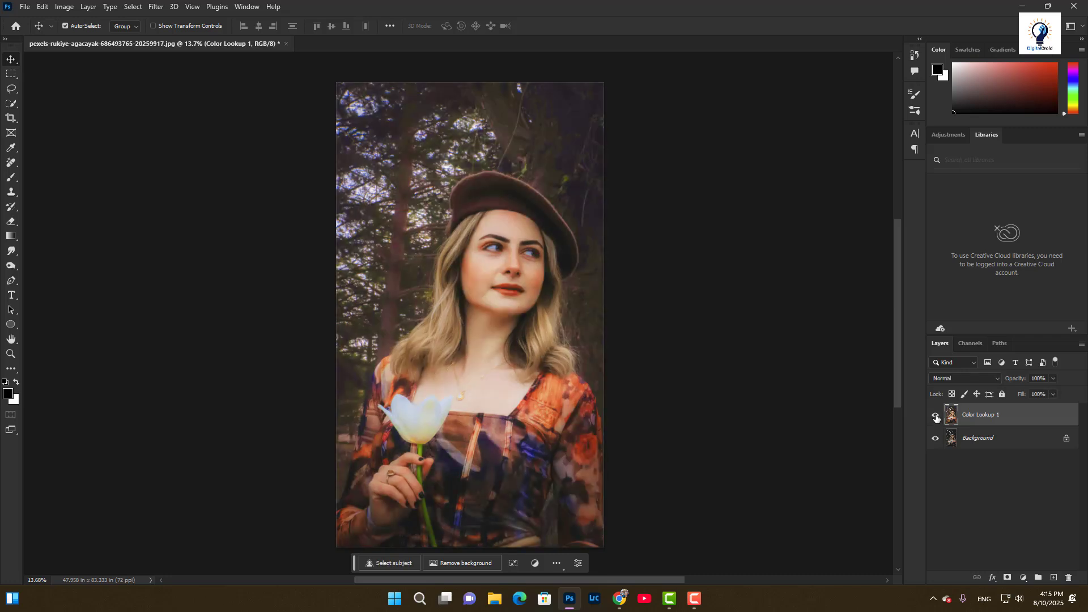
pyautogui.click(936, 416)
pyautogui.click(936, 416)
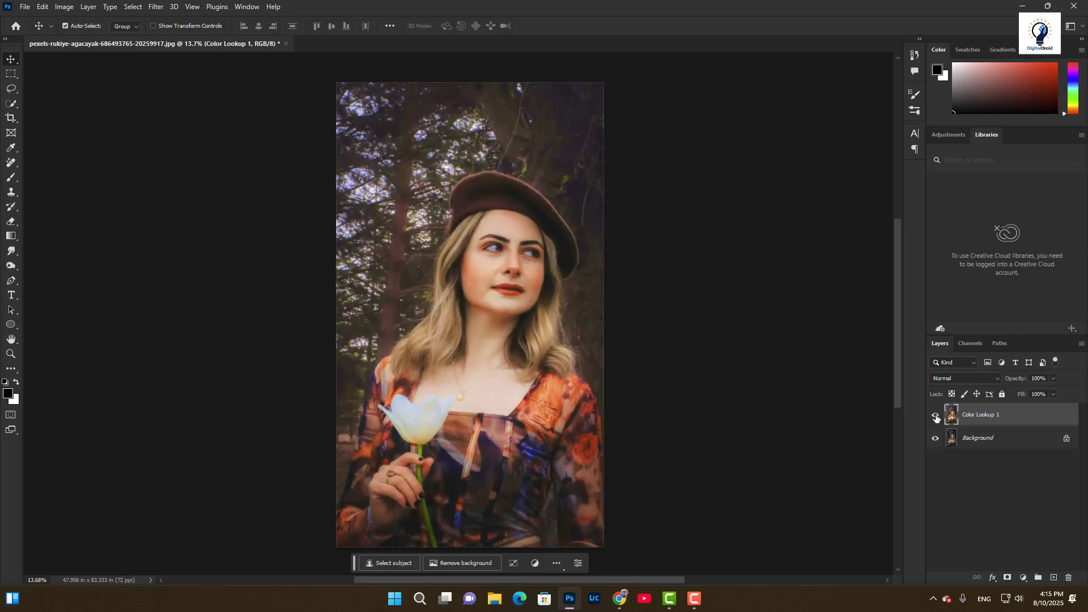